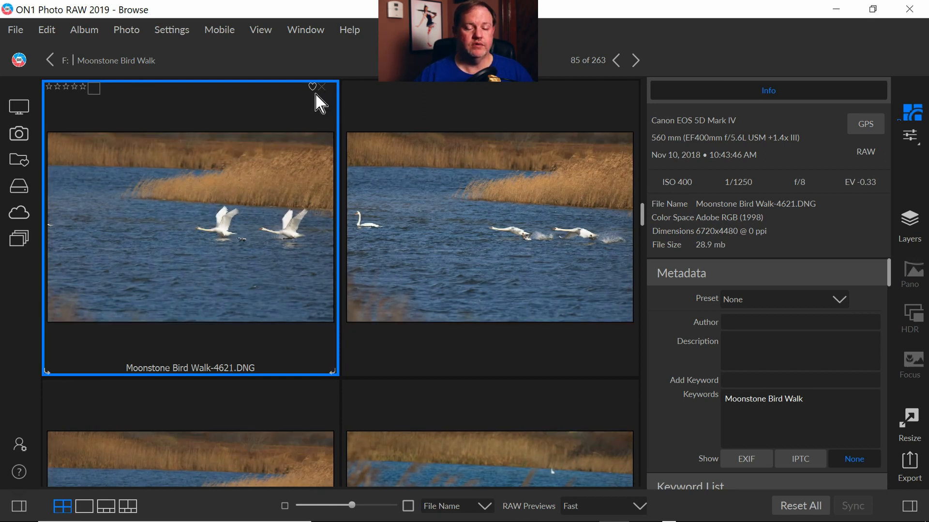
- Look over the folders and albums in the Browse sidebar, hide it again, and review the swan photo's metadata and keyword list
{"action": "scroll", "coordinate": [386, 334], "scroll_direction": "up", "scroll_amount": 2}
{"action": "scroll", "coordinate": [414, 329], "scroll_direction": "up", "scroll_amount": 1}
{"action": "scroll", "coordinate": [415, 325], "scroll_direction": "down", "scroll_amount": 2}
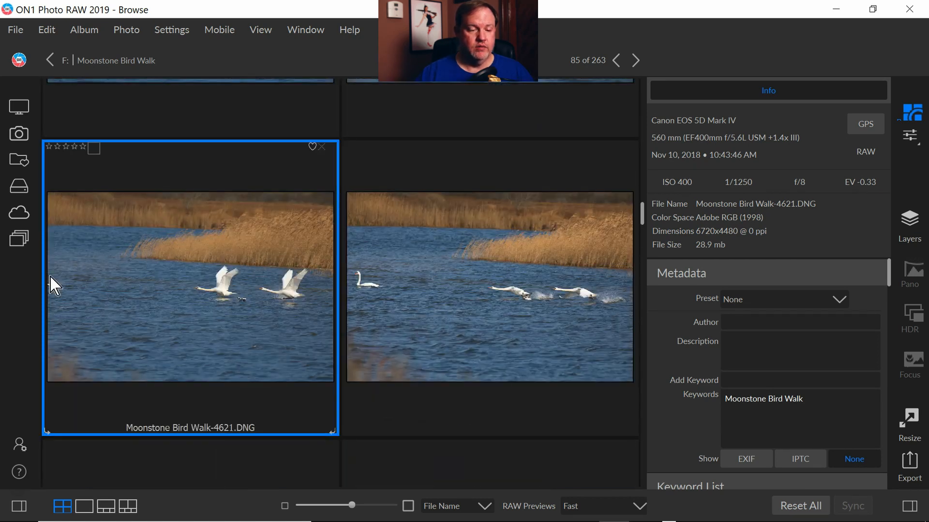
{"action": "left_click_drag", "start_coordinate": [37, 290], "coordinate": [186, 300]}
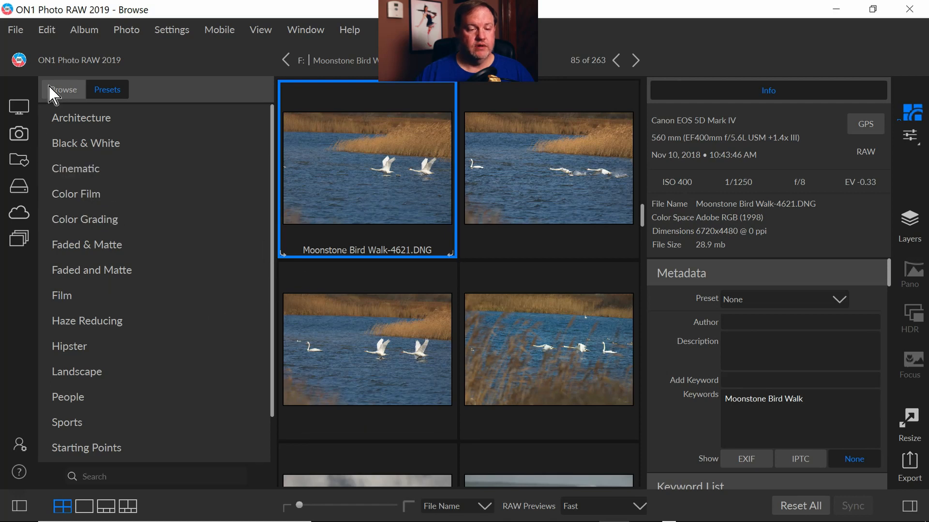
{"action": "left_click", "coordinate": [63, 91]}
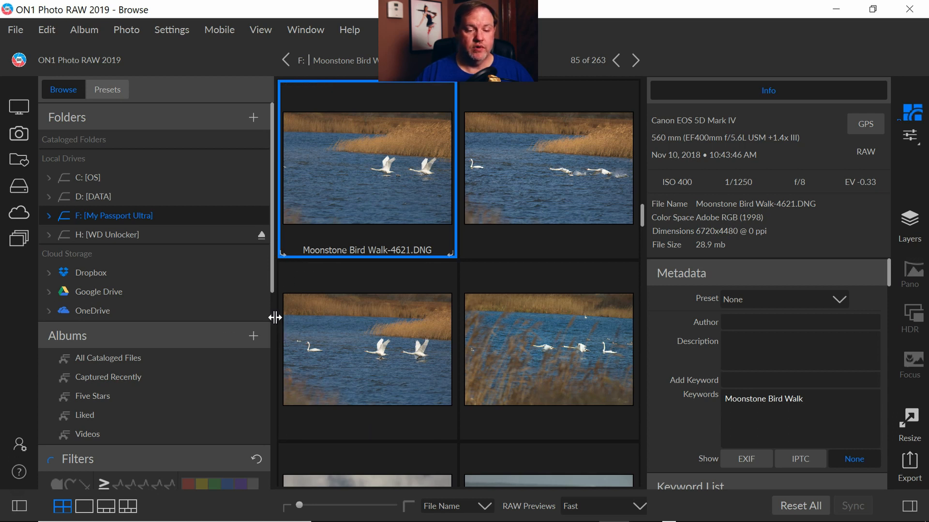
{"action": "left_click_drag", "start_coordinate": [274, 317], "coordinate": [50, 311]}
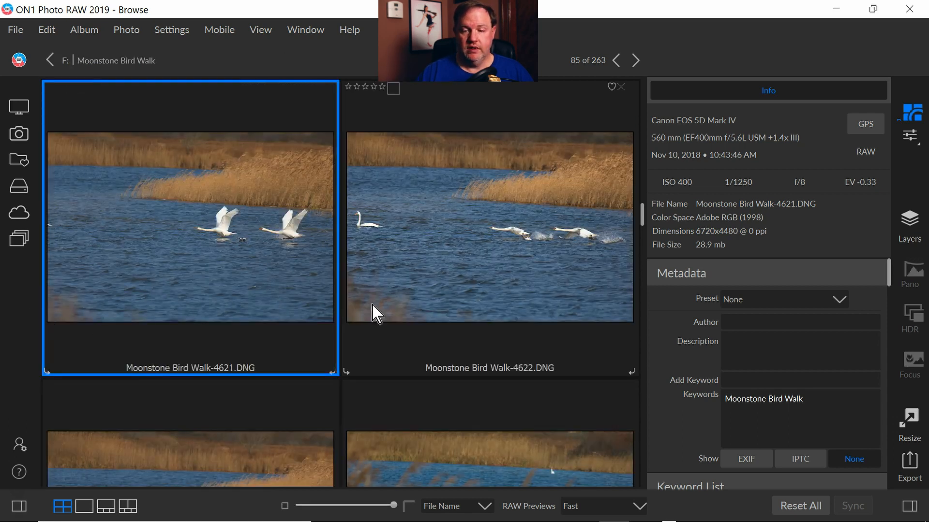
{"action": "scroll", "coordinate": [728, 375], "scroll_direction": "down", "scroll_amount": 5}
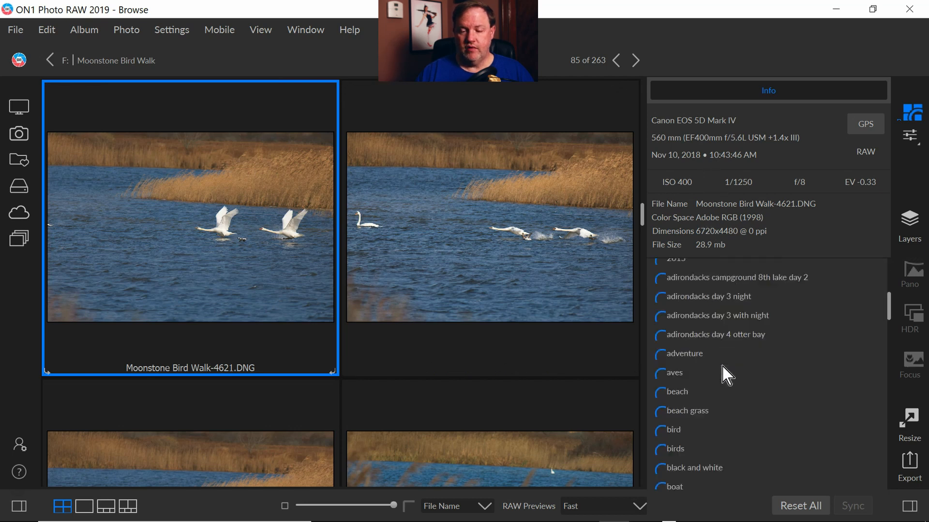
{"action": "scroll", "coordinate": [735, 436], "scroll_direction": "up", "scroll_amount": 5}
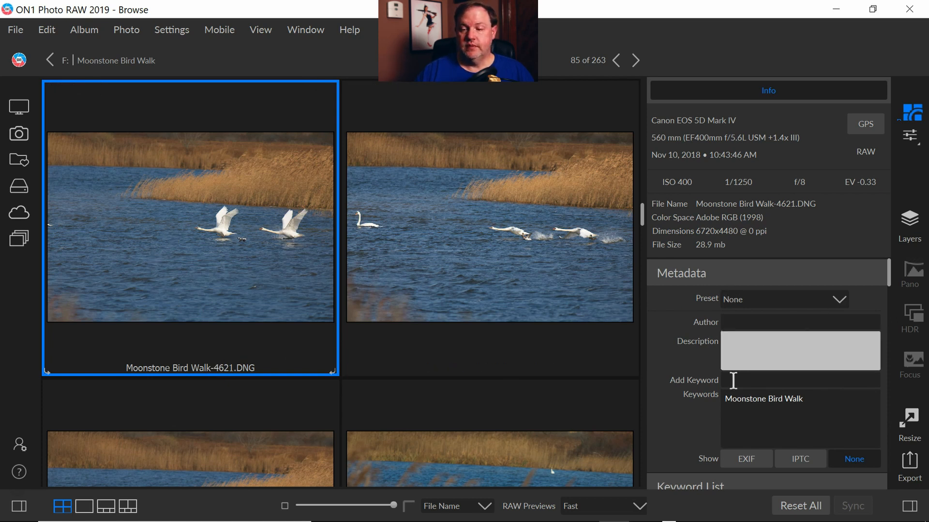
- Open Moonstone Bird Walk-4621.DNG for editing and examine the Develop settings from Tone & Color through Details to Transform
{"action": "left_click", "coordinate": [911, 137]}
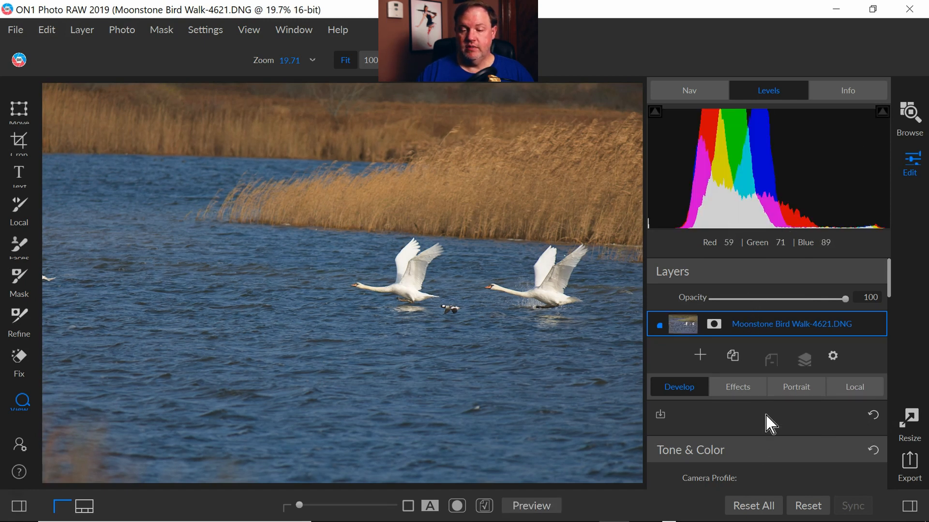
{"action": "scroll", "coordinate": [764, 412], "scroll_direction": "down", "scroll_amount": 1}
{"action": "scroll", "coordinate": [764, 410], "scroll_direction": "up", "scroll_amount": 1}
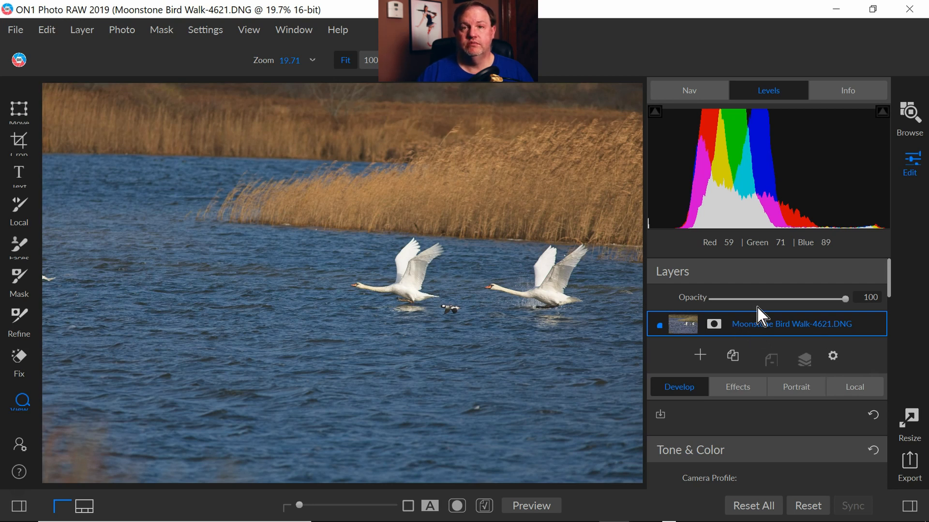
{"action": "scroll", "coordinate": [735, 344], "scroll_direction": "down", "scroll_amount": 1}
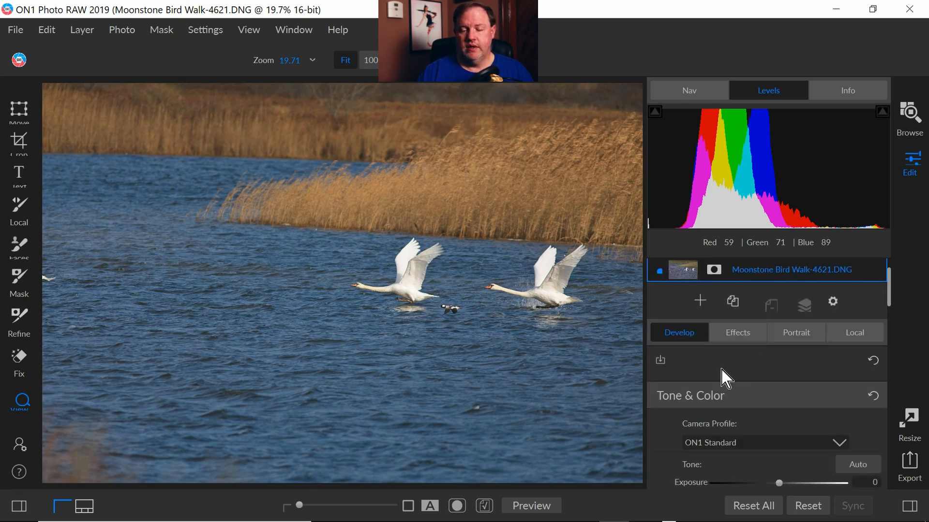
{"action": "scroll", "coordinate": [724, 377], "scroll_direction": "down", "scroll_amount": 1}
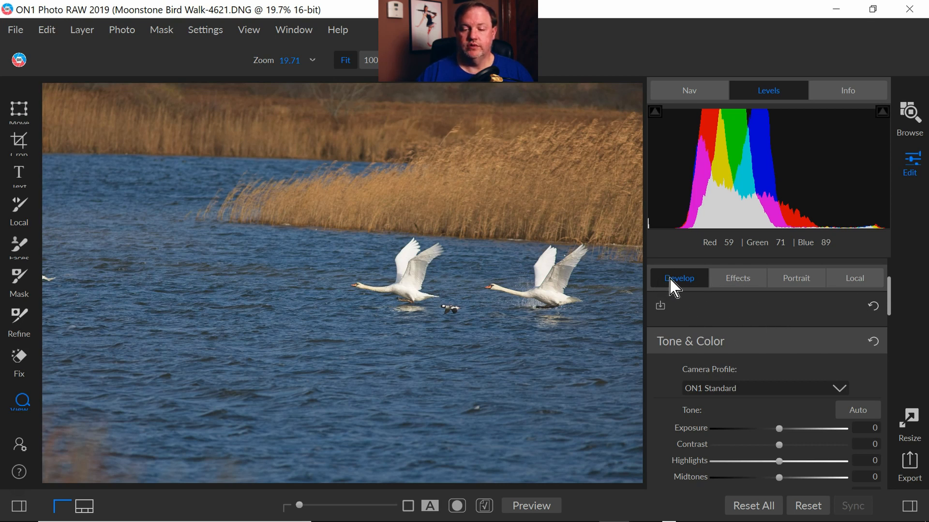
{"action": "scroll", "coordinate": [728, 334], "scroll_direction": "down", "scroll_amount": 2}
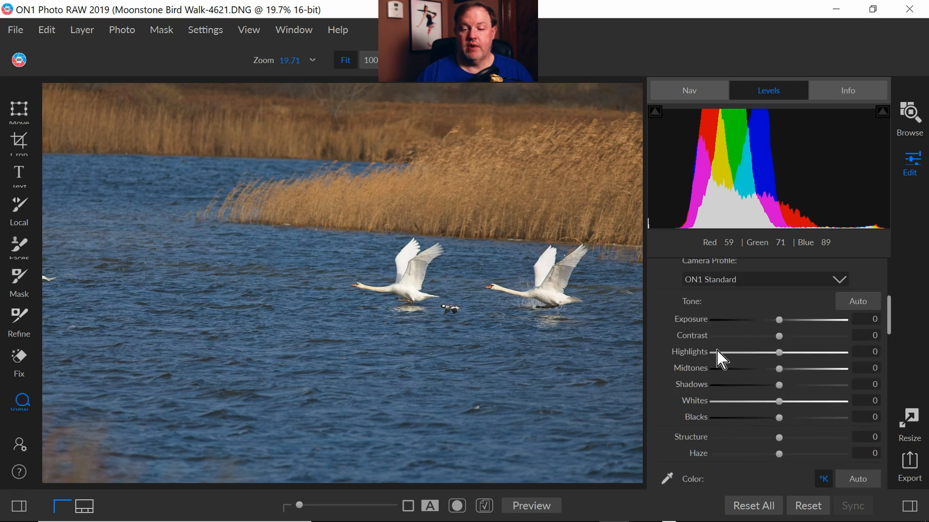
{"action": "scroll", "coordinate": [763, 390], "scroll_direction": "down", "scroll_amount": 6}
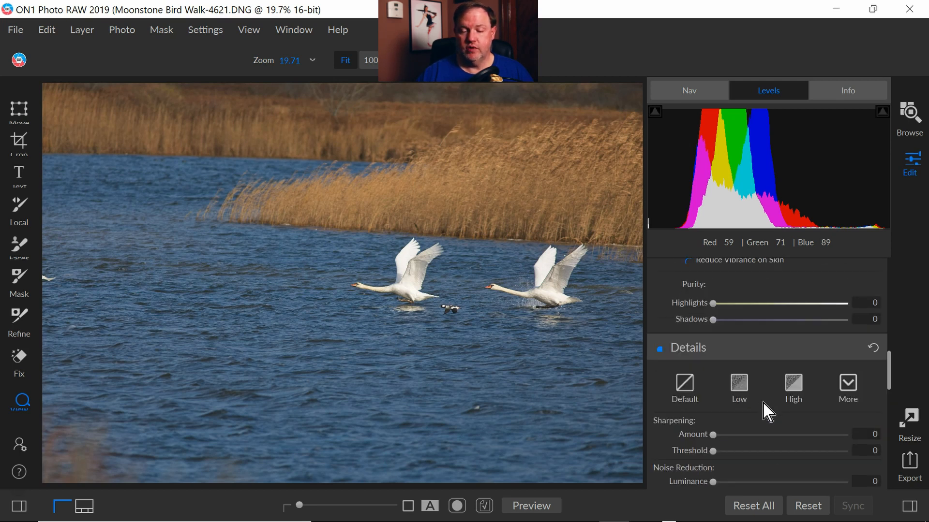
{"action": "scroll", "coordinate": [766, 411], "scroll_direction": "down", "scroll_amount": 5}
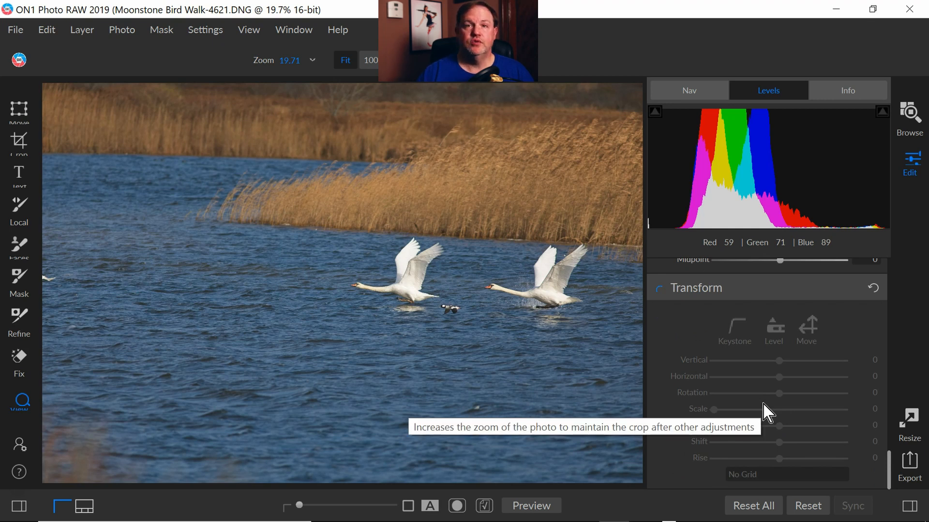
{"action": "scroll", "coordinate": [762, 411], "scroll_direction": "up", "scroll_amount": 11}
{"action": "scroll", "coordinate": [764, 413], "scroll_direction": "up", "scroll_amount": 2}
{"action": "scroll", "coordinate": [764, 412], "scroll_direction": "down", "scroll_amount": 2}
- Look through the list of filters available for Effects and close it without adding one
{"action": "left_click", "coordinate": [735, 340]}
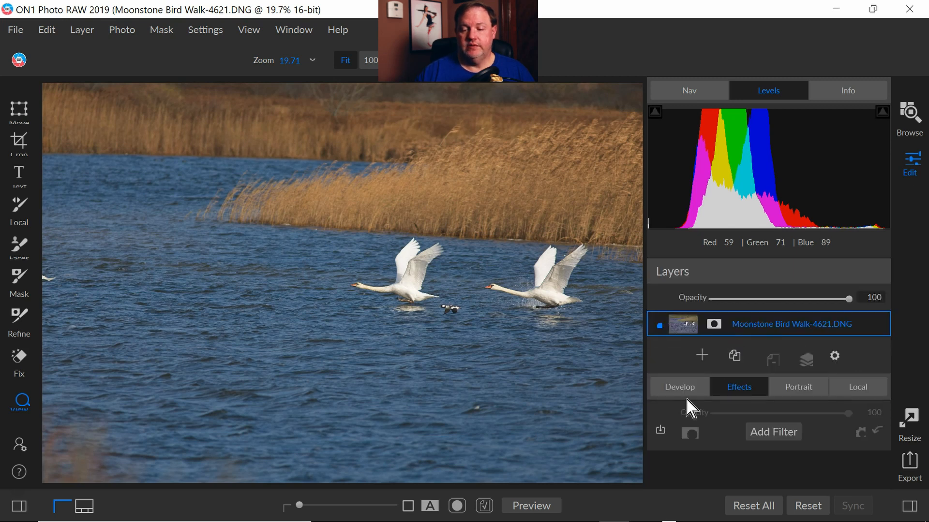
{"action": "left_click", "coordinate": [760, 433]}
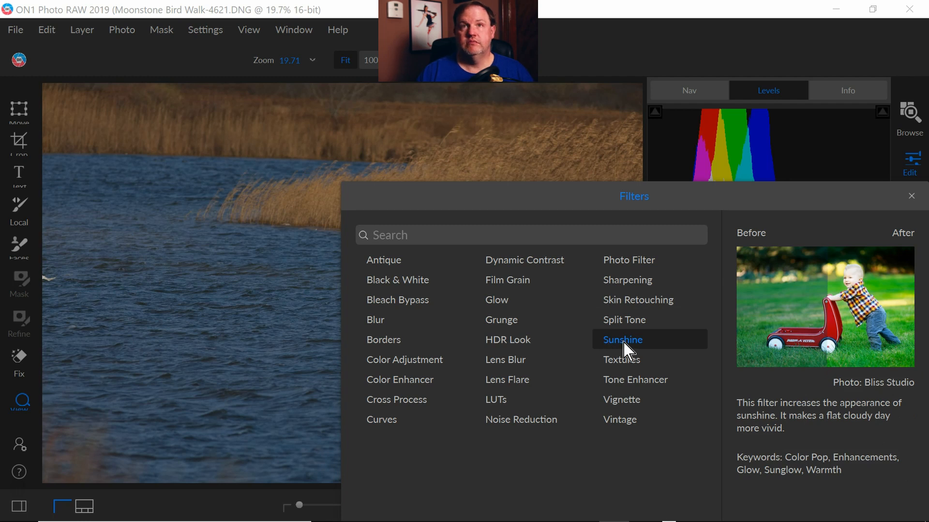
{"action": "left_click", "coordinate": [911, 197]}
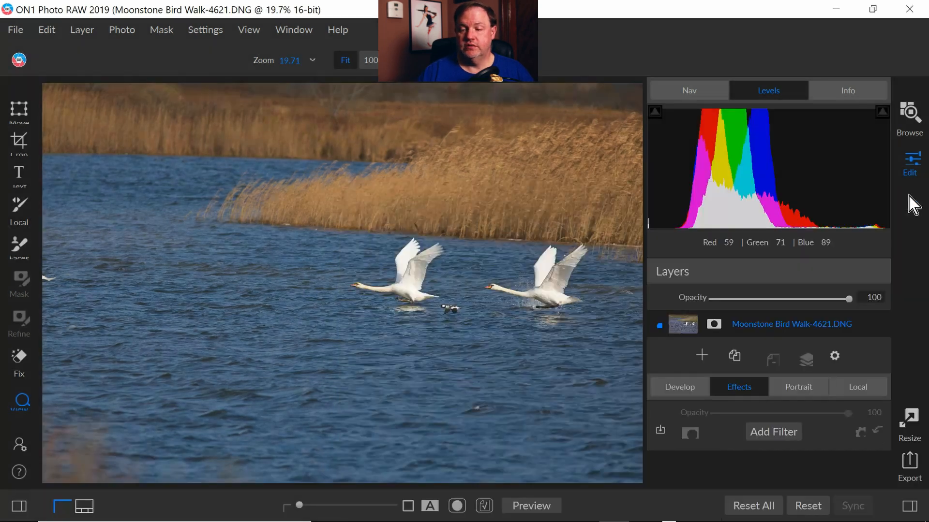
- Examine the Portrait settings and the tone, color and paint options of the Local adjustment
{"action": "left_click", "coordinate": [807, 389]}
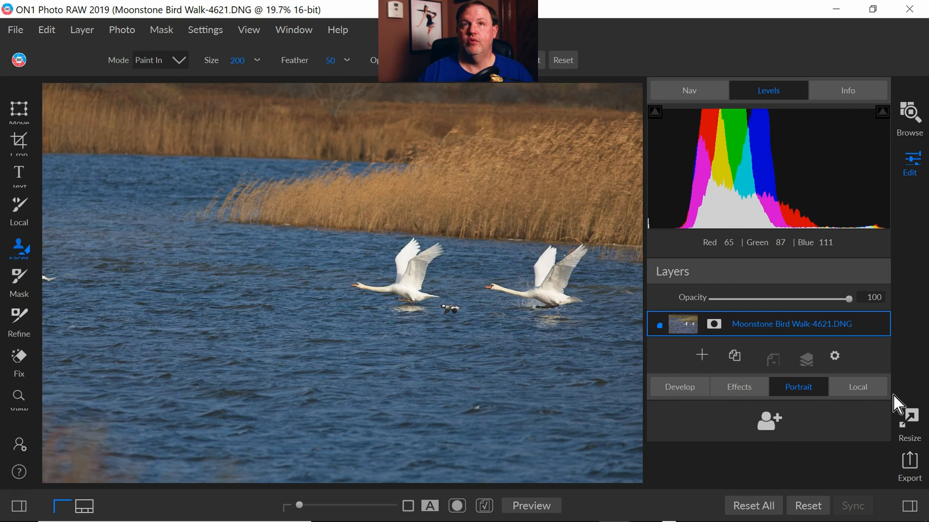
{"action": "left_click", "coordinate": [858, 387]}
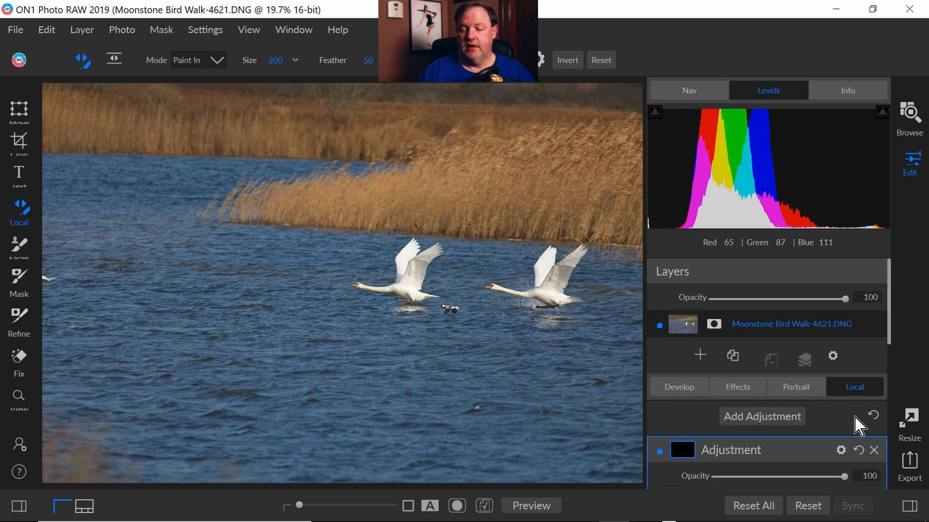
{"action": "scroll", "coordinate": [798, 415], "scroll_direction": "down", "scroll_amount": 3}
{"action": "scroll", "coordinate": [771, 424], "scroll_direction": "down", "scroll_amount": 1}
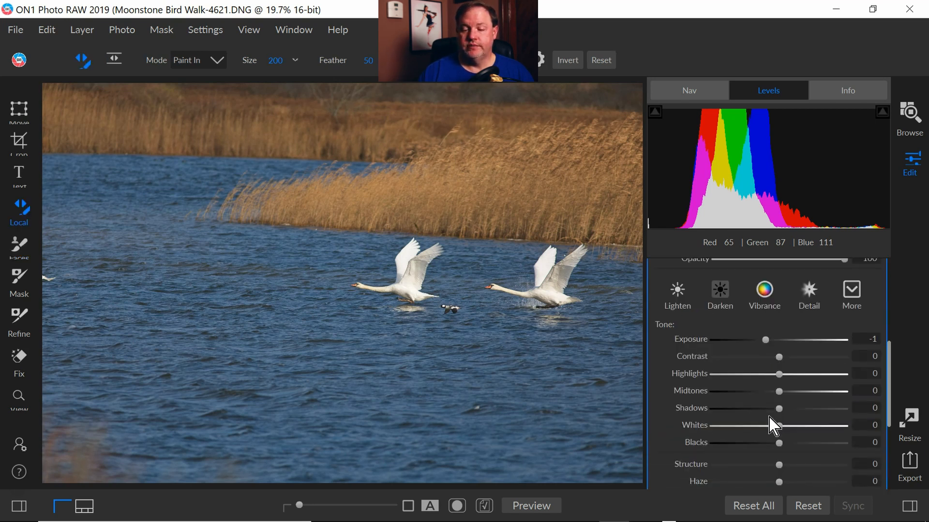
{"action": "scroll", "coordinate": [772, 416], "scroll_direction": "up", "scroll_amount": 1}
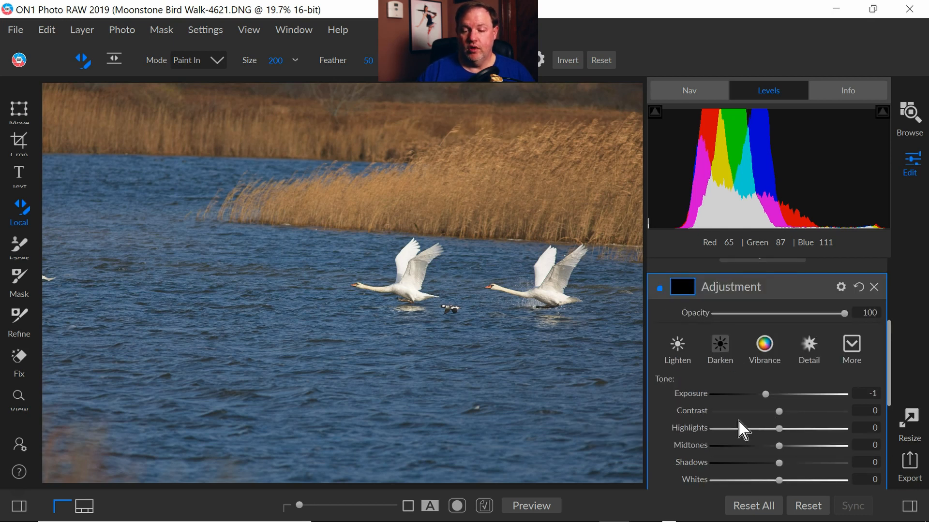
{"action": "scroll", "coordinate": [740, 430], "scroll_direction": "down", "scroll_amount": 4}
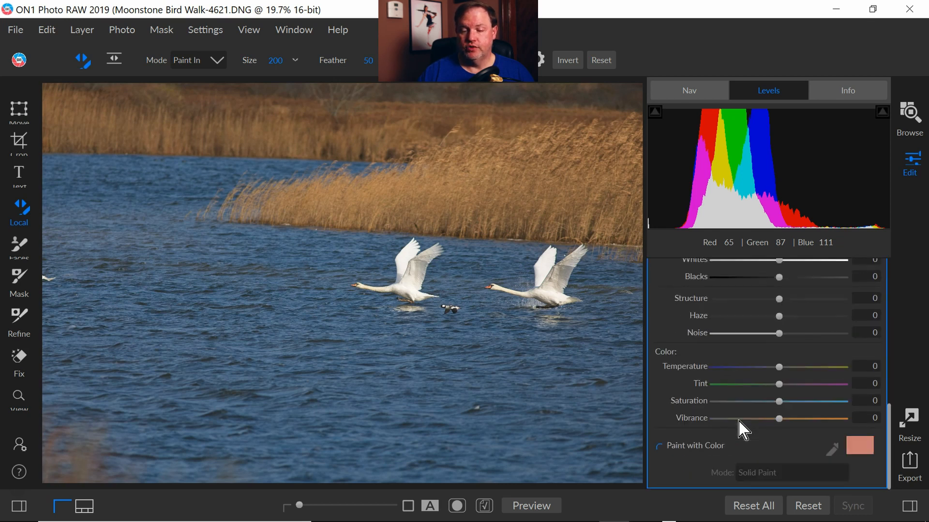
{"action": "scroll", "coordinate": [774, 425], "scroll_direction": "up", "scroll_amount": 10}
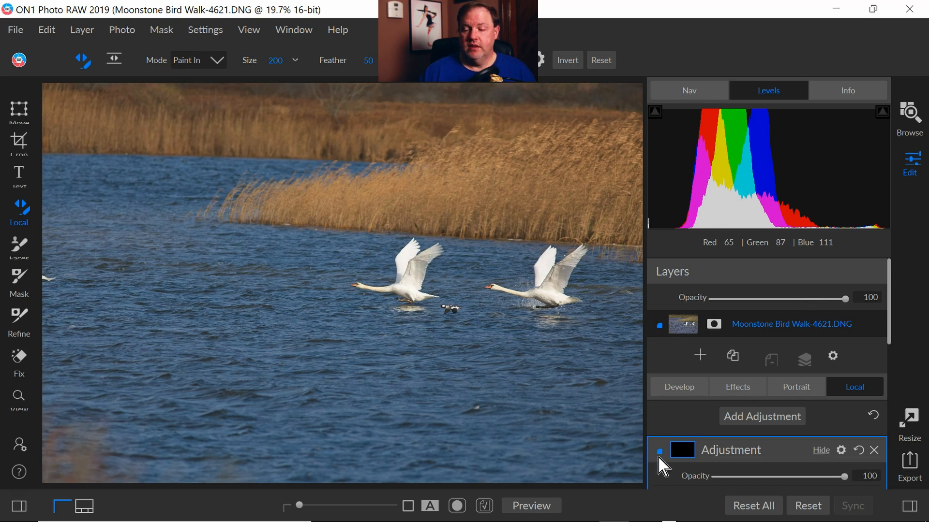
- Open the export settings and examine the Photo Size and Watermark options
{"action": "left_click", "coordinate": [908, 474]}
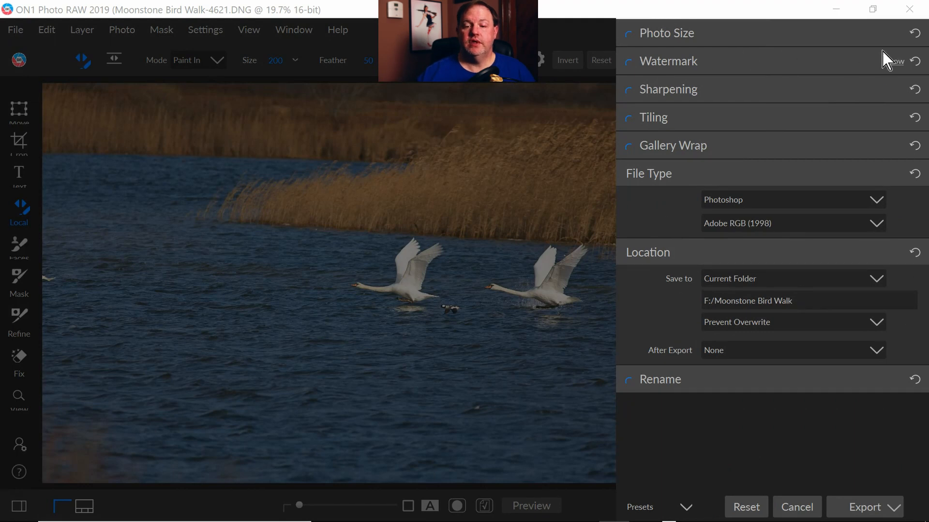
{"action": "left_click", "coordinate": [677, 35]}
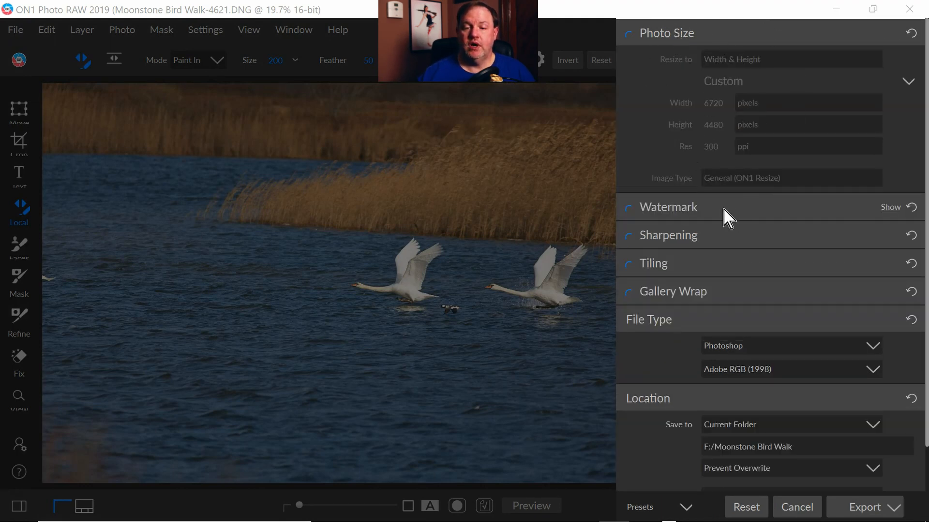
{"action": "left_click", "coordinate": [706, 213]}
{"action": "scroll", "coordinate": [687, 322], "scroll_direction": "down", "scroll_amount": 3}
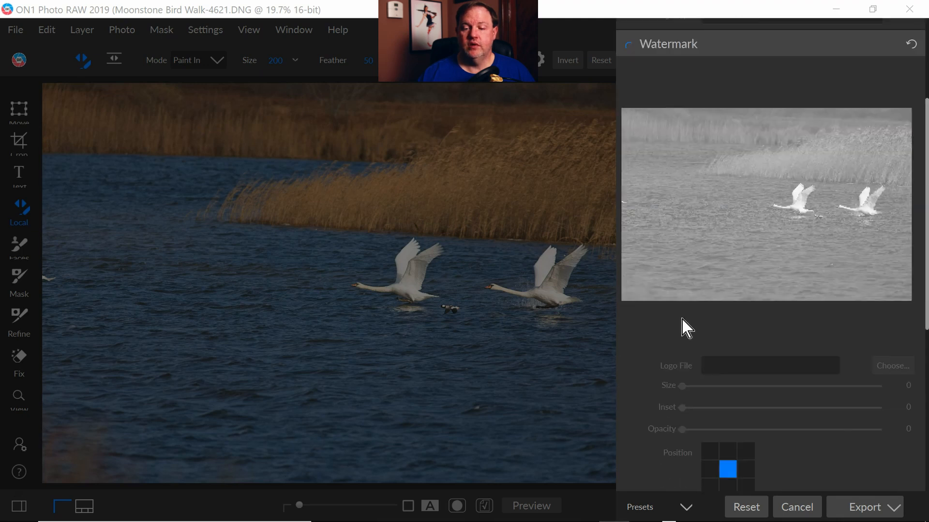
{"action": "scroll", "coordinate": [697, 317], "scroll_direction": "up", "scroll_amount": 3}
{"action": "left_click", "coordinate": [669, 219]}
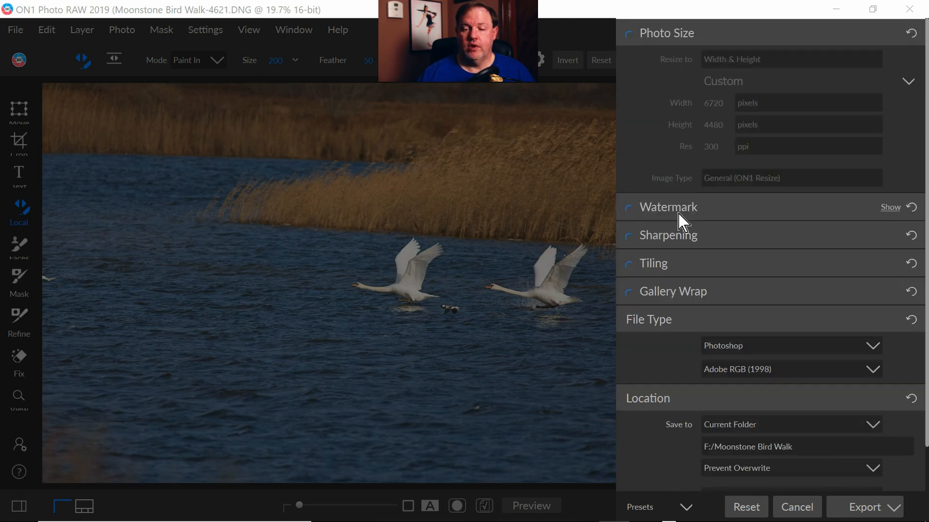
- Examine the Sharpening, Tiling and Gallery Wrap export options and leave the export settings without exporting
{"action": "scroll", "coordinate": [699, 310], "scroll_direction": "down", "scroll_amount": 1}
{"action": "left_click", "coordinate": [685, 189]}
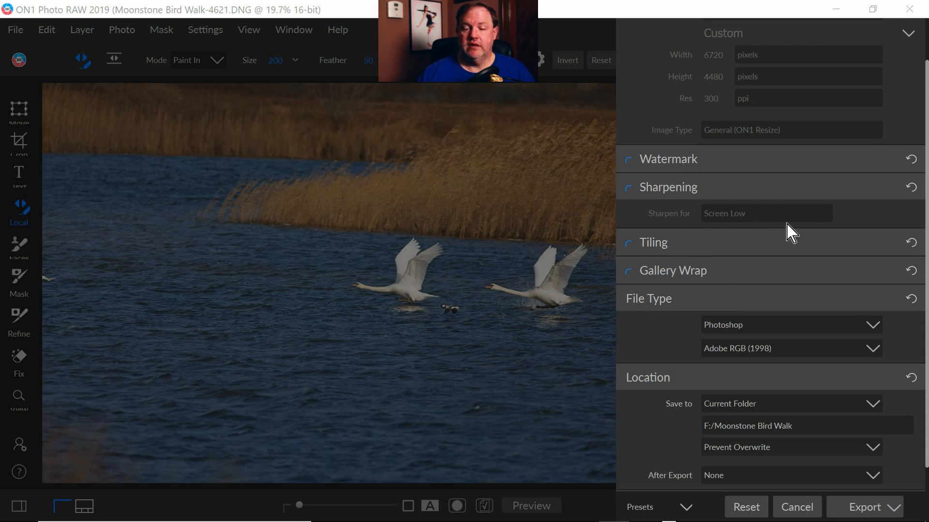
{"action": "left_click", "coordinate": [684, 188]}
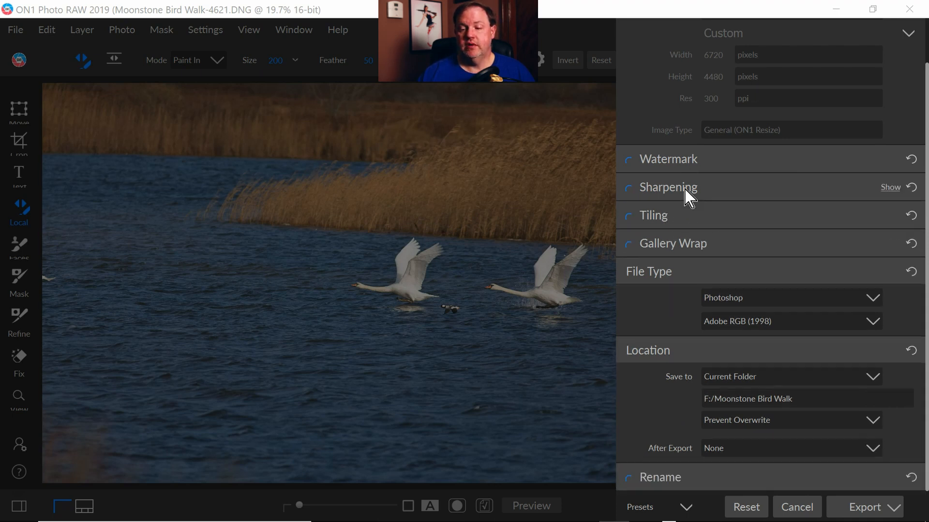
{"action": "left_click", "coordinate": [682, 215]}
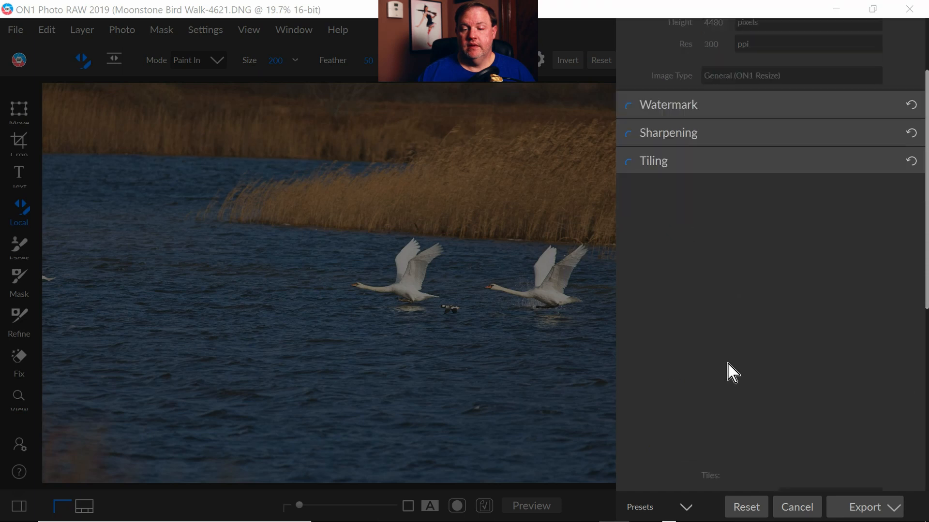
{"action": "scroll", "coordinate": [731, 373], "scroll_direction": "down", "scroll_amount": 4}
{"action": "scroll", "coordinate": [729, 360], "scroll_direction": "up", "scroll_amount": 5}
{"action": "left_click", "coordinate": [696, 267]}
{"action": "scroll", "coordinate": [706, 333], "scroll_direction": "down", "scroll_amount": 1}
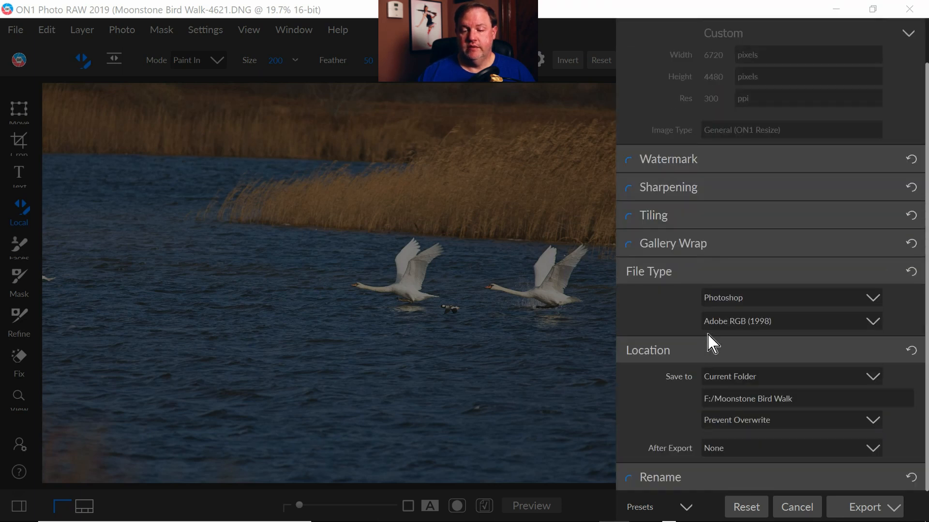
{"action": "left_click", "coordinate": [727, 244]}
{"action": "left_click", "coordinate": [704, 245]}
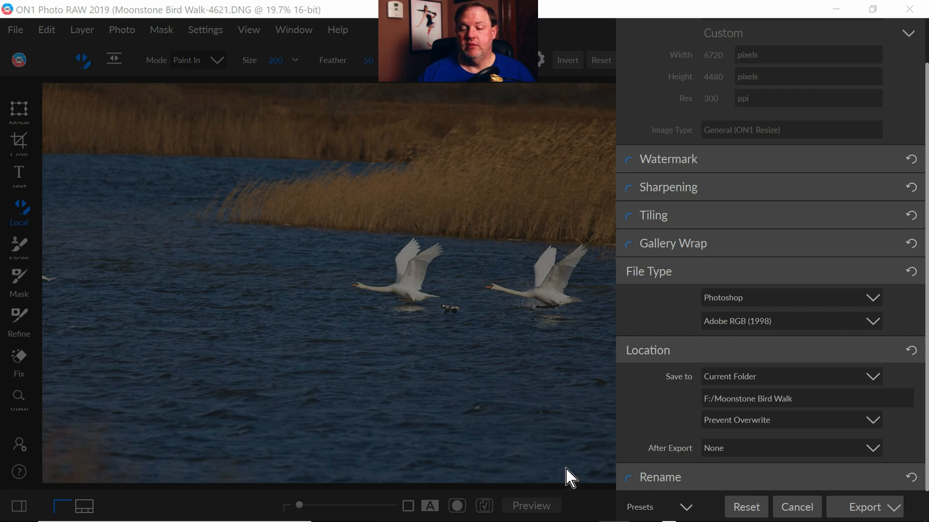
{"action": "left_click", "coordinate": [790, 508]}
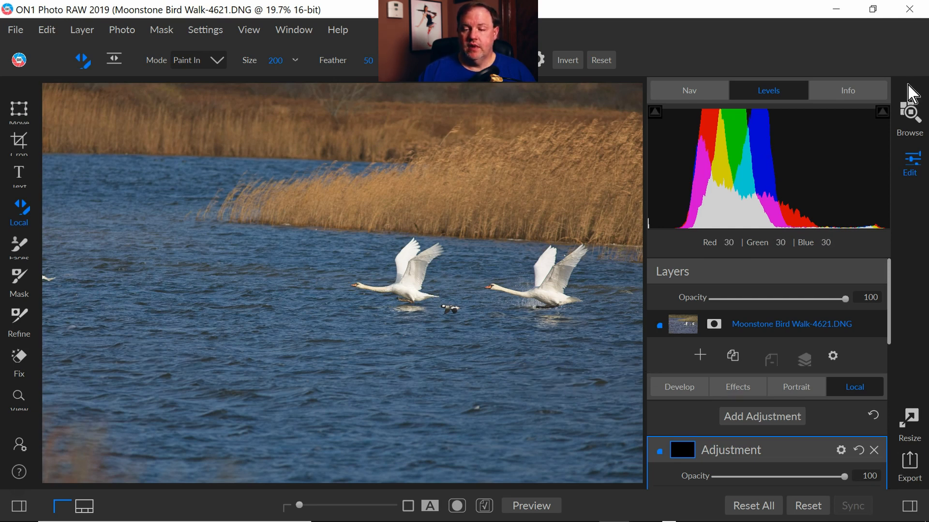
- Look at the Browse module, reopen the swan photo for editing, and set the crop's aspect ratio to 16x9
{"action": "left_click", "coordinate": [914, 121]}
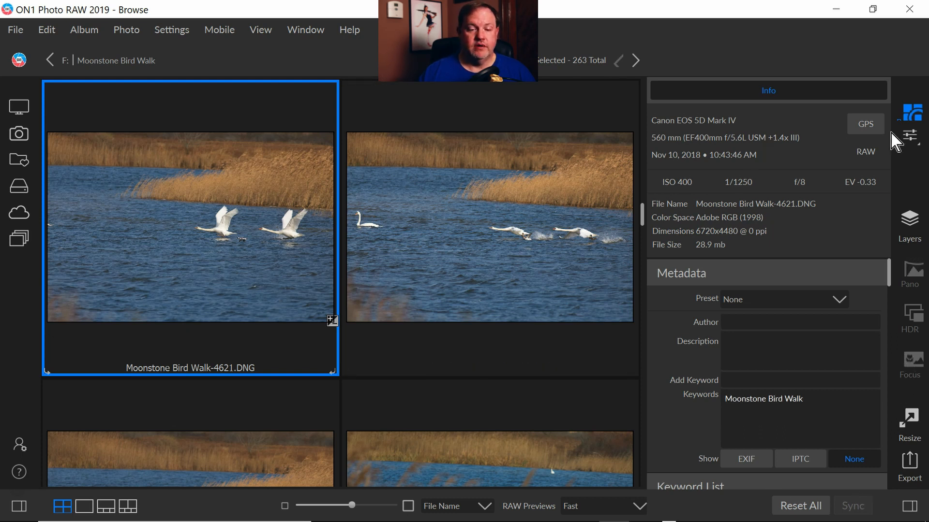
{"action": "left_click", "coordinate": [909, 138]}
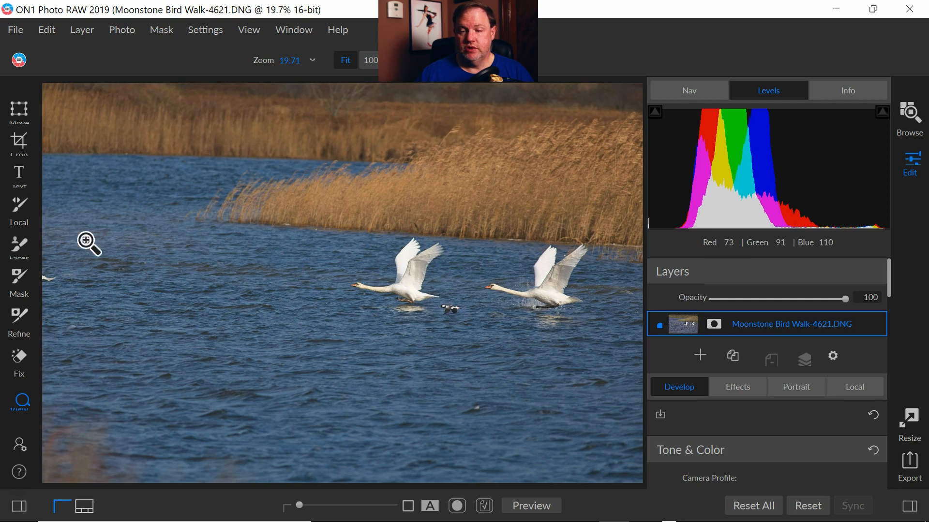
{"action": "left_click", "coordinate": [20, 144]}
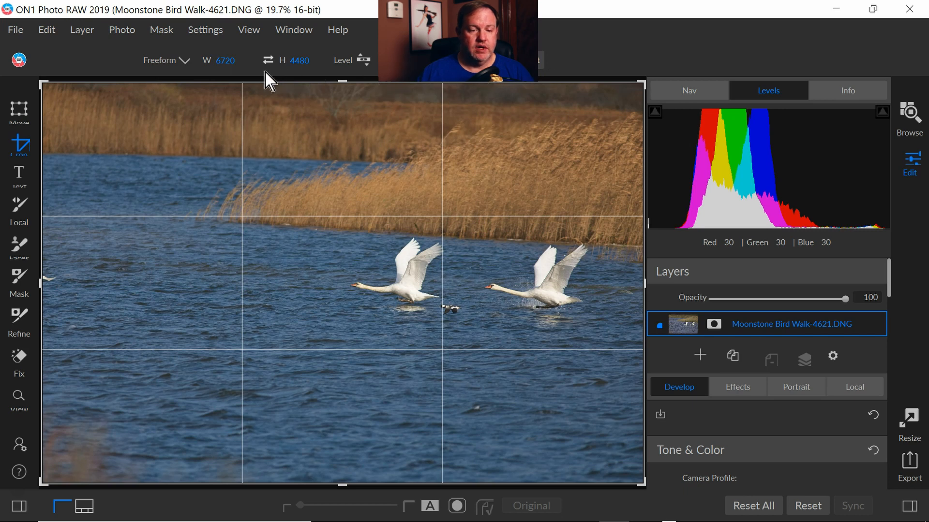
{"action": "left_click", "coordinate": [185, 61]}
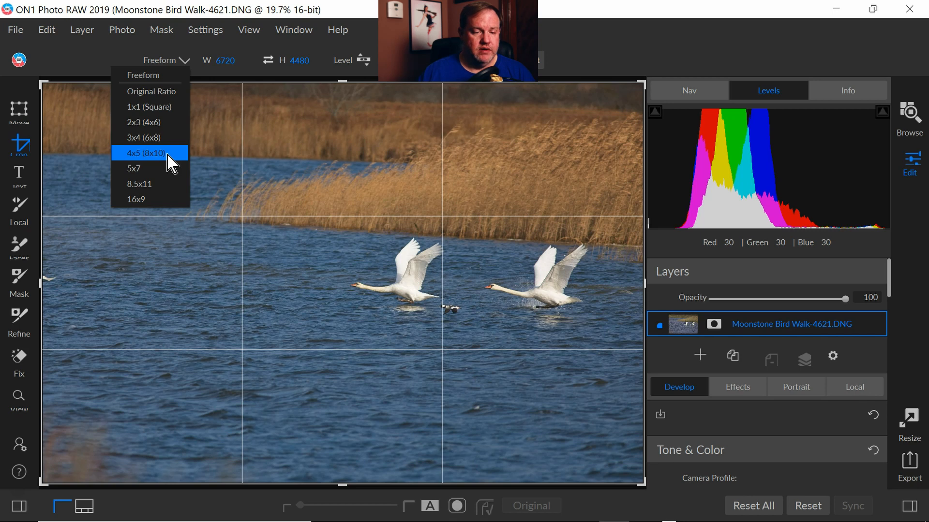
{"action": "left_click", "coordinate": [137, 200]}
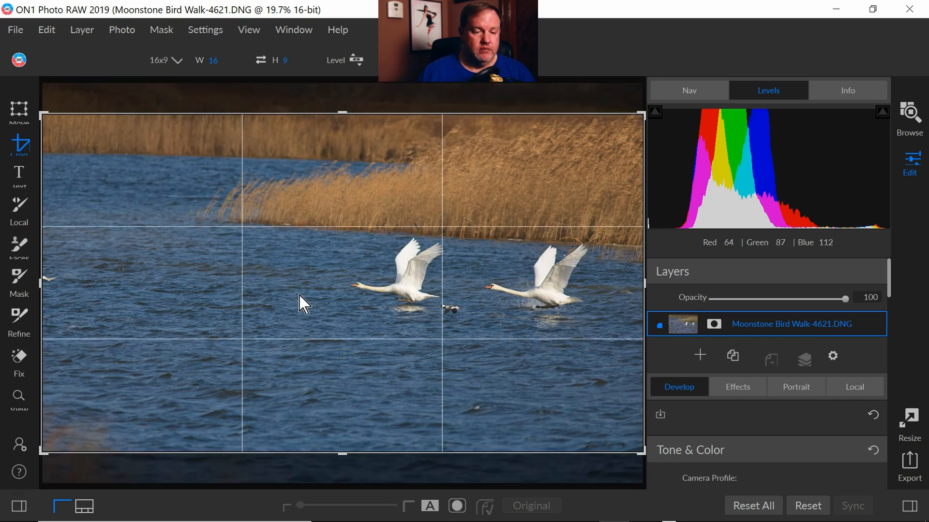
- Resize the 16x9 crop frame and reposition the photo so both swans sit along the lower-third line
{"action": "left_click_drag", "start_coordinate": [43, 116], "coordinate": [193, 178]}
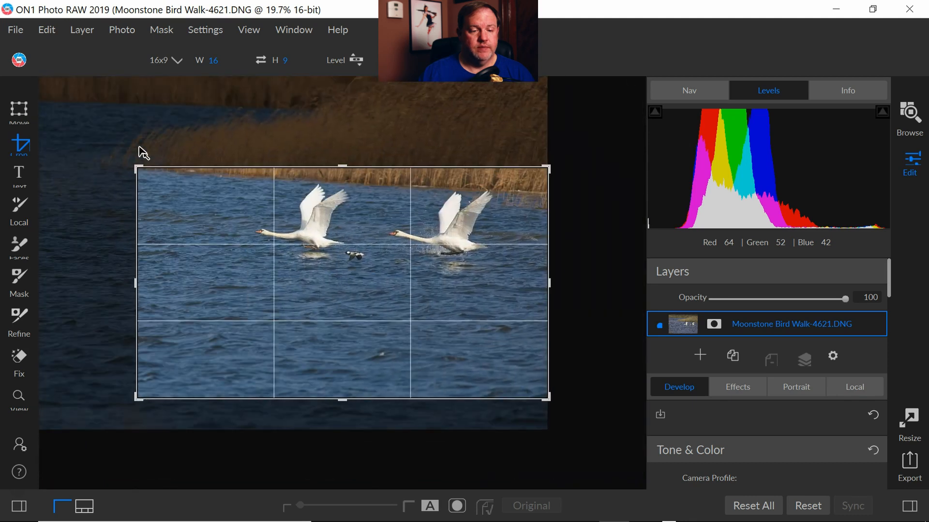
{"action": "left_click_drag", "start_coordinate": [307, 296], "coordinate": [314, 324]}
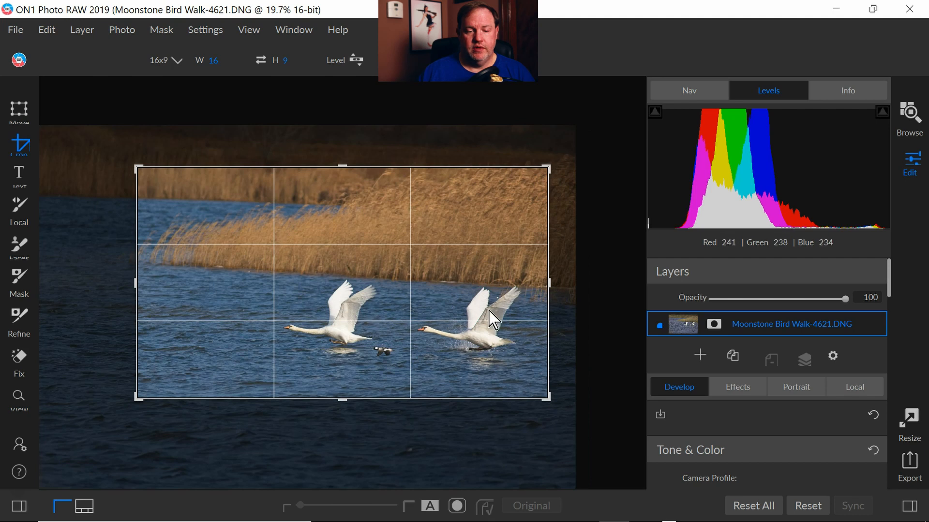
{"action": "left_click_drag", "start_coordinate": [557, 288], "coordinate": [604, 305]}
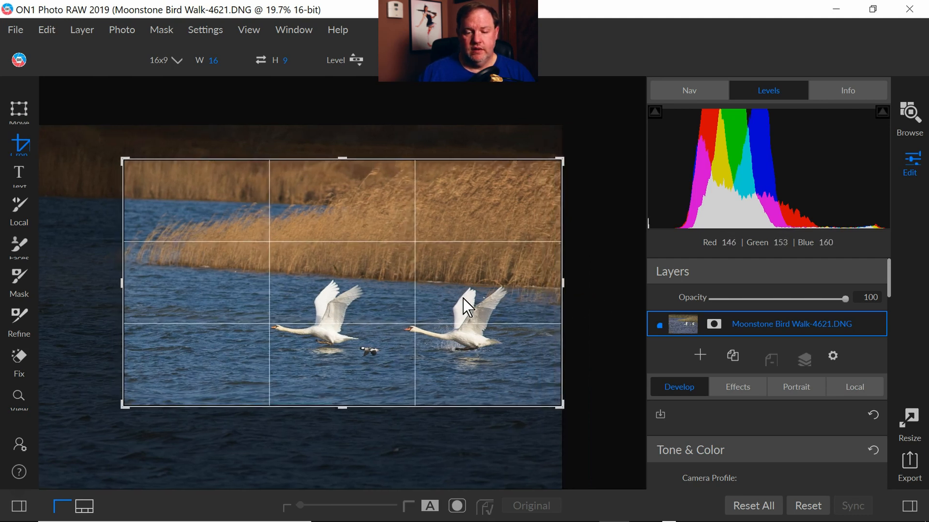
{"action": "left_click_drag", "start_coordinate": [472, 303], "coordinate": [477, 296]}
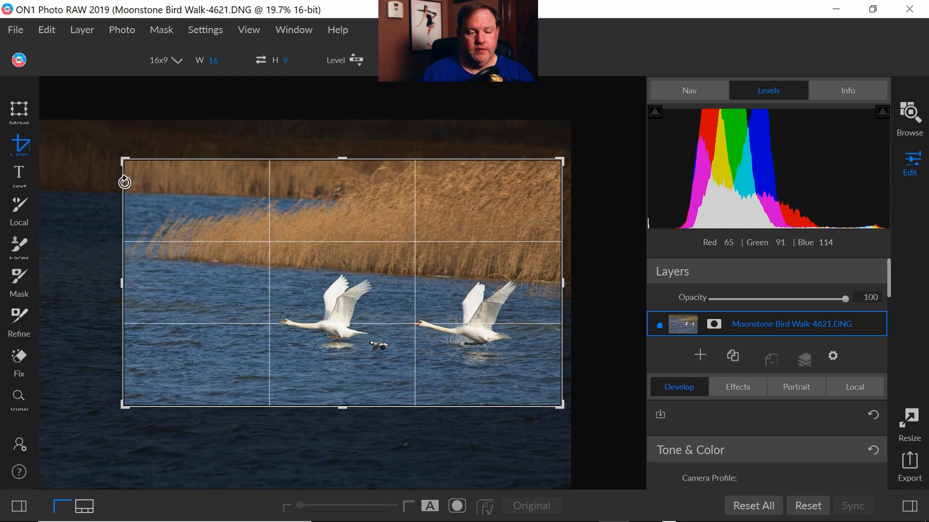
{"action": "left_click_drag", "start_coordinate": [125, 166], "coordinate": [103, 170]}
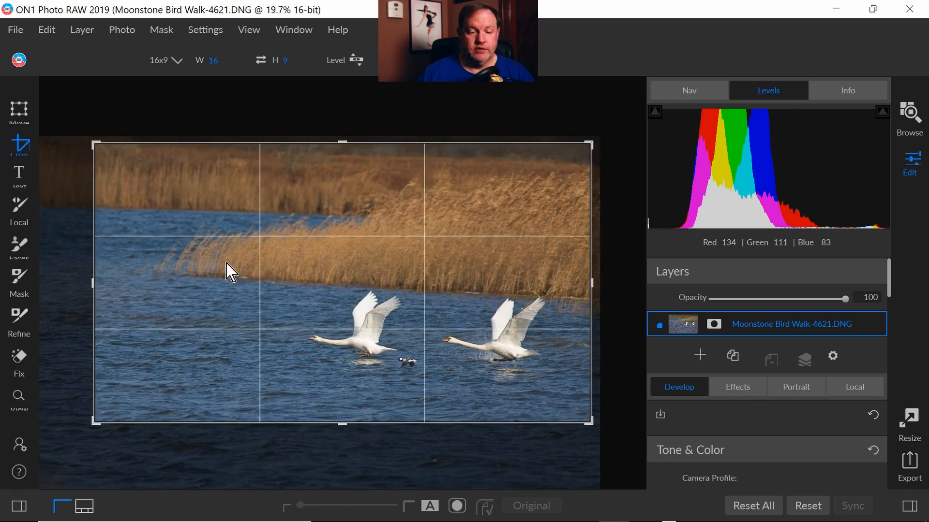
{"action": "left_click_drag", "start_coordinate": [255, 269], "coordinate": [247, 259]}
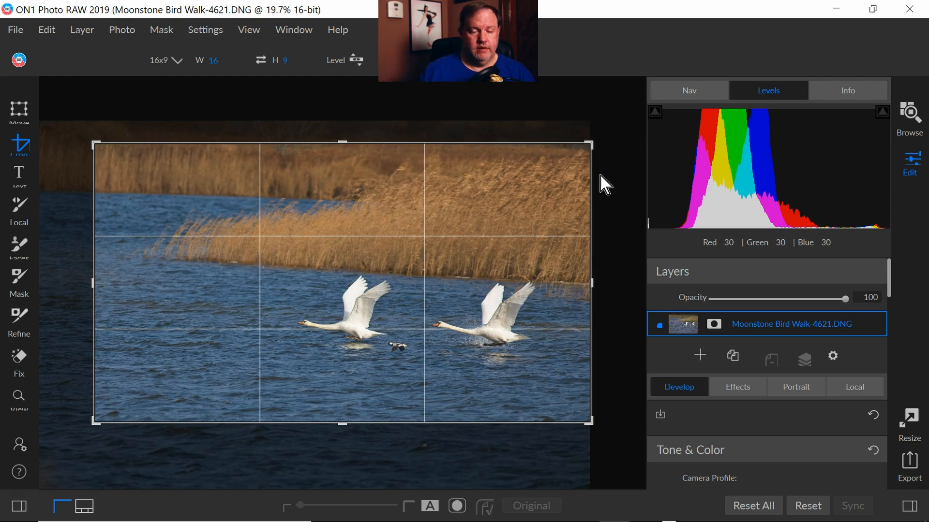
- Rotate the photo slightly counterclockwise inside the crop frame to level the far shoreline and apply the crop
{"action": "left_click_drag", "start_coordinate": [589, 146], "coordinate": [609, 130]}
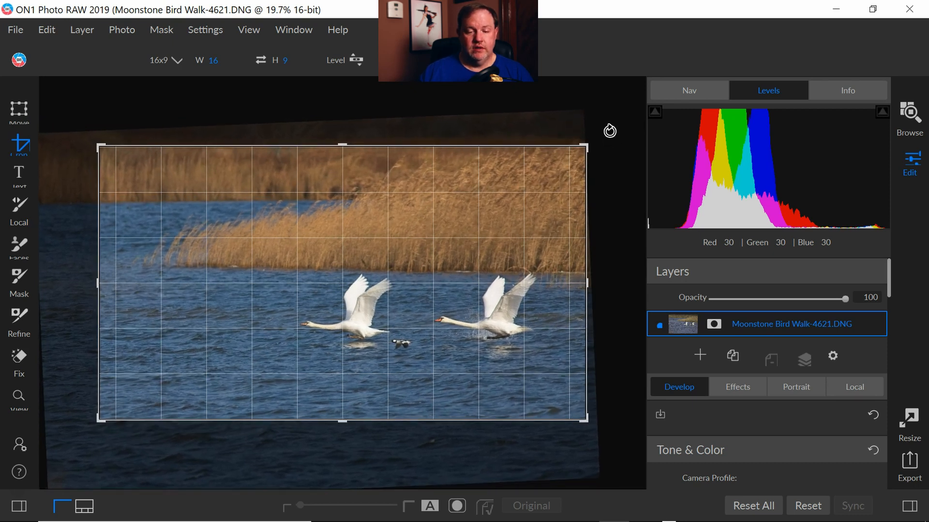
{"action": "left_click_drag", "start_coordinate": [610, 131], "coordinate": [610, 135]}
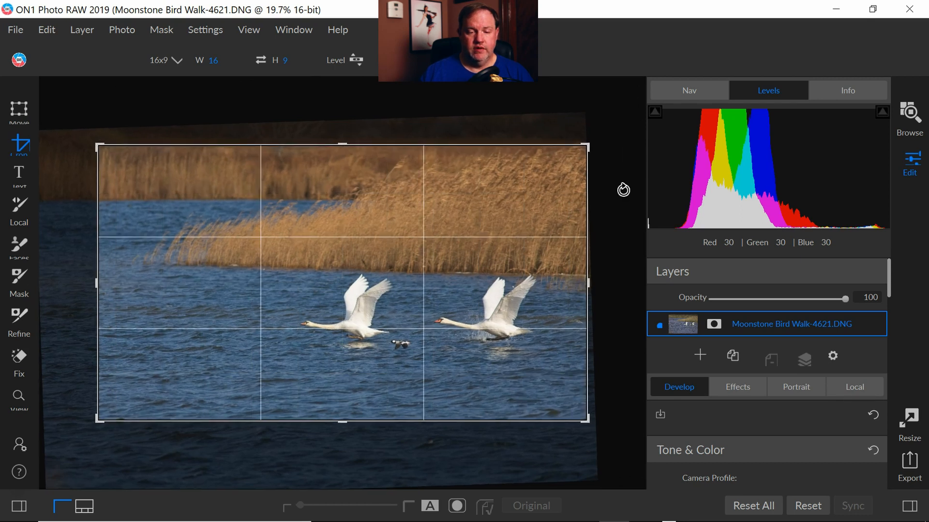
{"action": "key", "text": "z"}
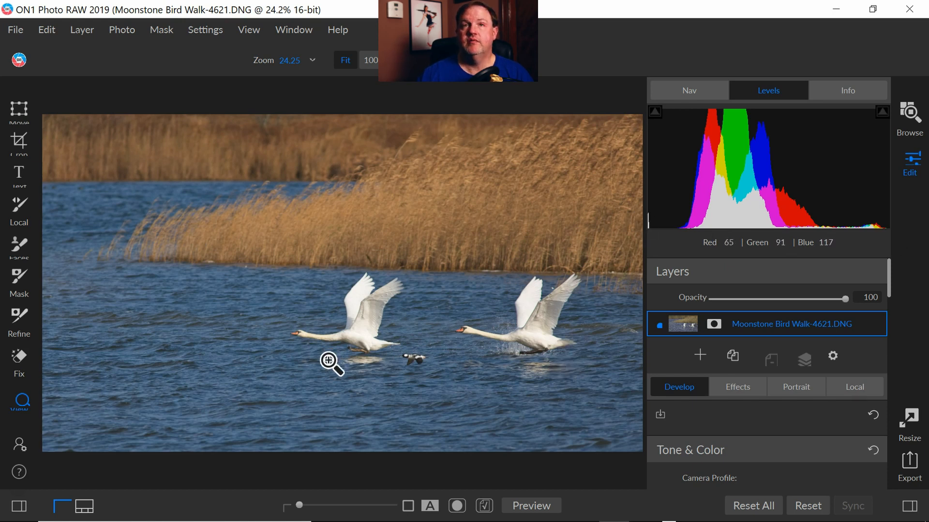
- Set the photo's camera profile in Tone & Color to Camera Landscape
{"action": "scroll", "coordinate": [721, 440], "scroll_direction": "down", "scroll_amount": 4}
{"action": "scroll", "coordinate": [696, 428], "scroll_direction": "down", "scroll_amount": 2}
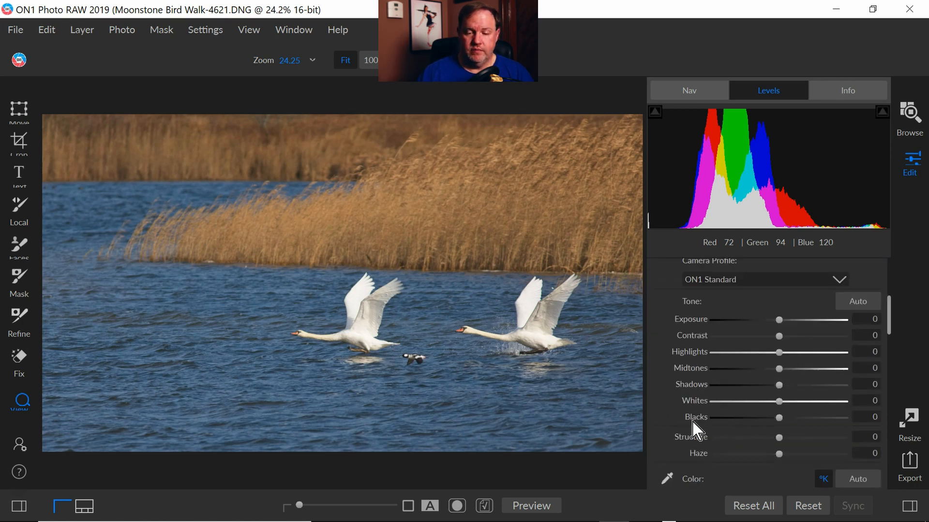
{"action": "scroll", "coordinate": [695, 423], "scroll_direction": "up", "scroll_amount": 1}
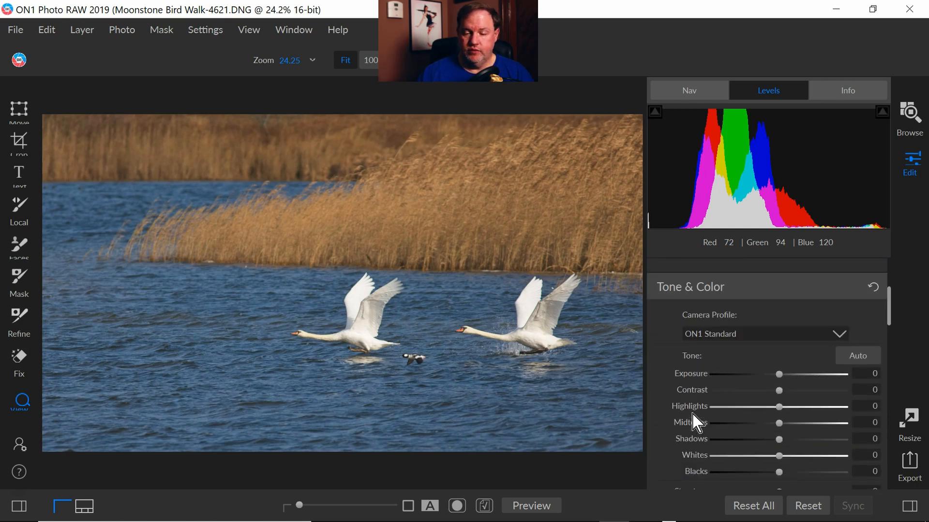
{"action": "left_click", "coordinate": [749, 333]}
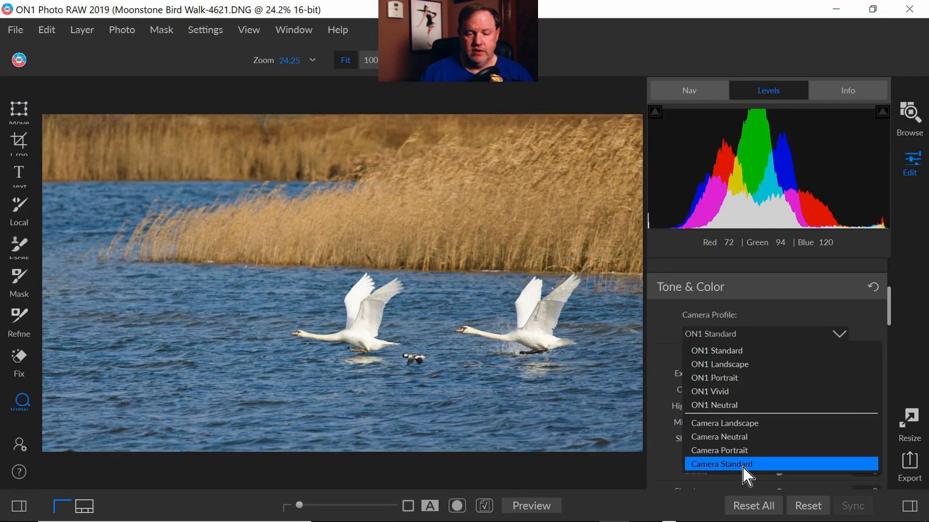
{"action": "left_click", "coordinate": [755, 425]}
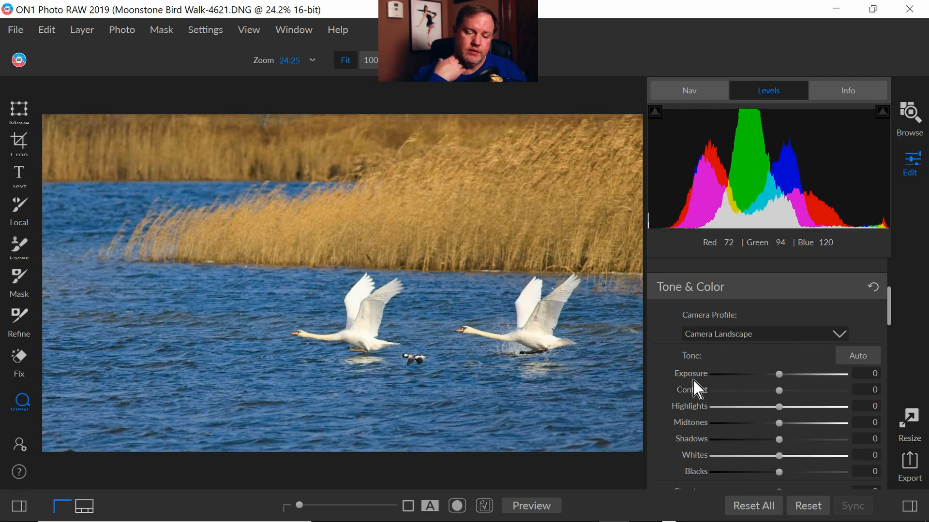
- Lower the photo's Highlights to -5 and Whites to -5
{"action": "scroll", "coordinate": [692, 378], "scroll_direction": "down", "scroll_amount": 1}
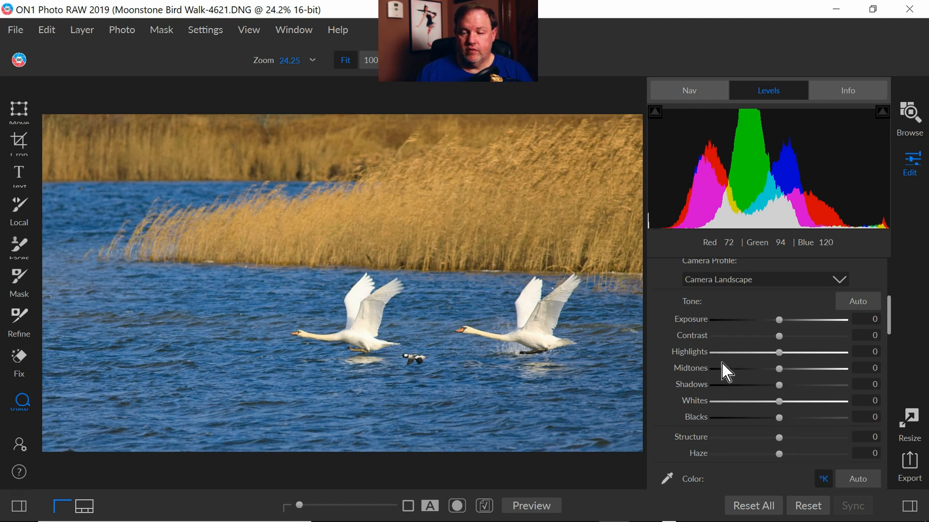
{"action": "left_click_drag", "start_coordinate": [779, 353], "coordinate": [775, 354]}
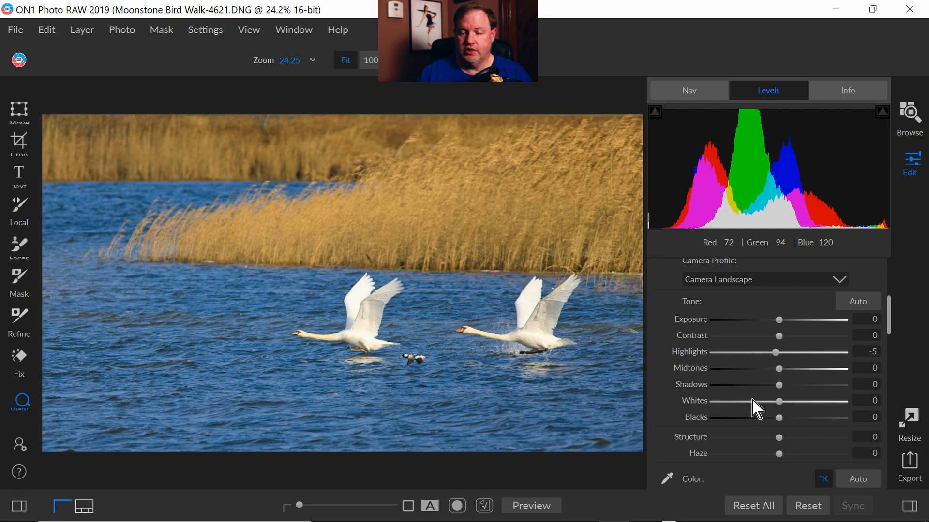
{"action": "left_click_drag", "start_coordinate": [779, 402], "coordinate": [775, 402]}
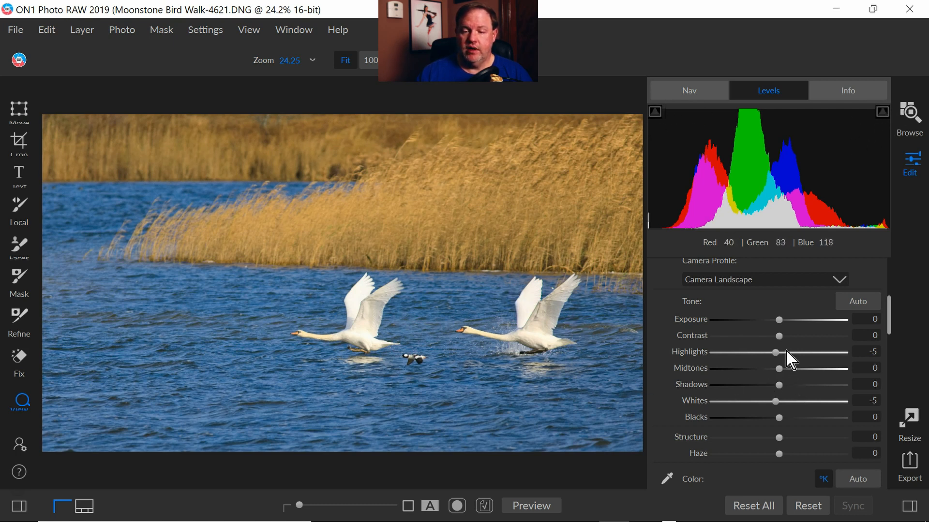
- Try Exposure at 3.7, -3.55 and 1.5 while toggling the clipping overlay, and reset Exposure to 0
{"action": "left_click_drag", "start_coordinate": [779, 321], "coordinate": [827, 322]}
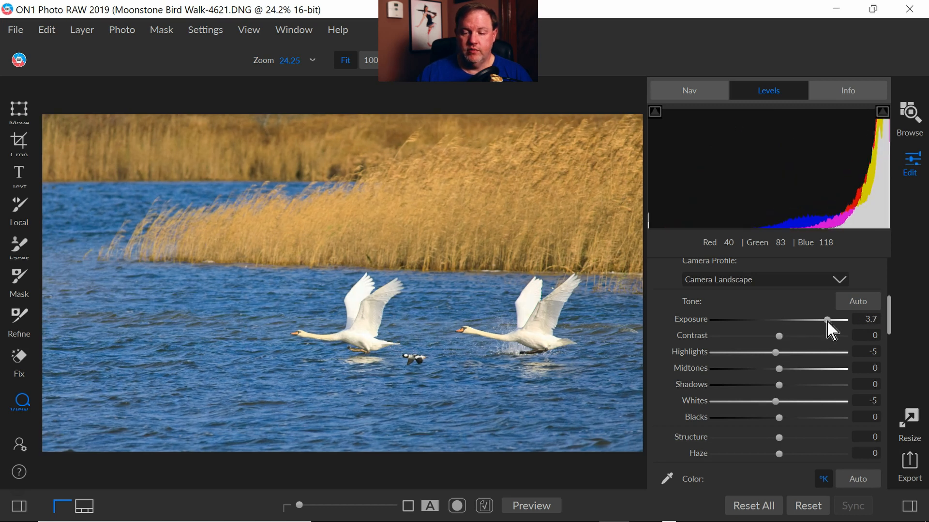
{"action": "key", "text": "j"}
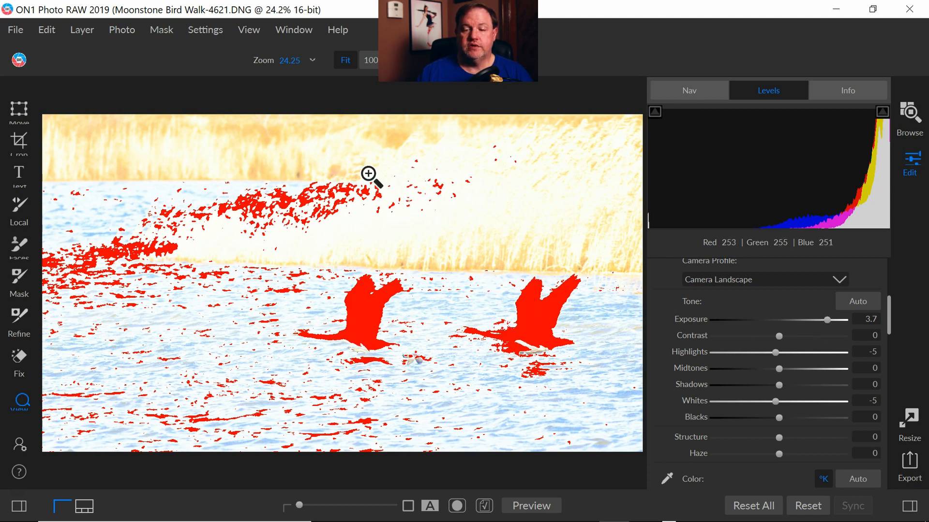
{"action": "left_click_drag", "start_coordinate": [800, 321], "coordinate": [730, 325]}
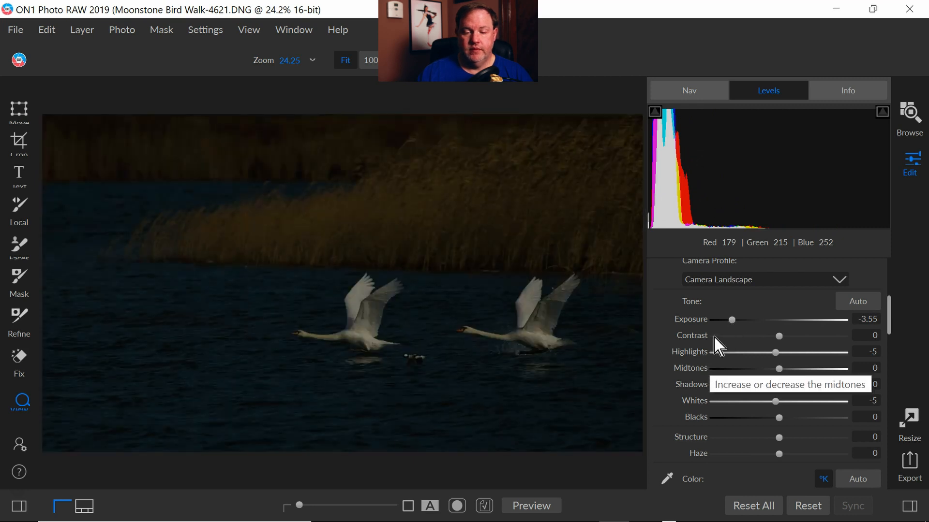
{"action": "left_click", "coordinate": [655, 115]}
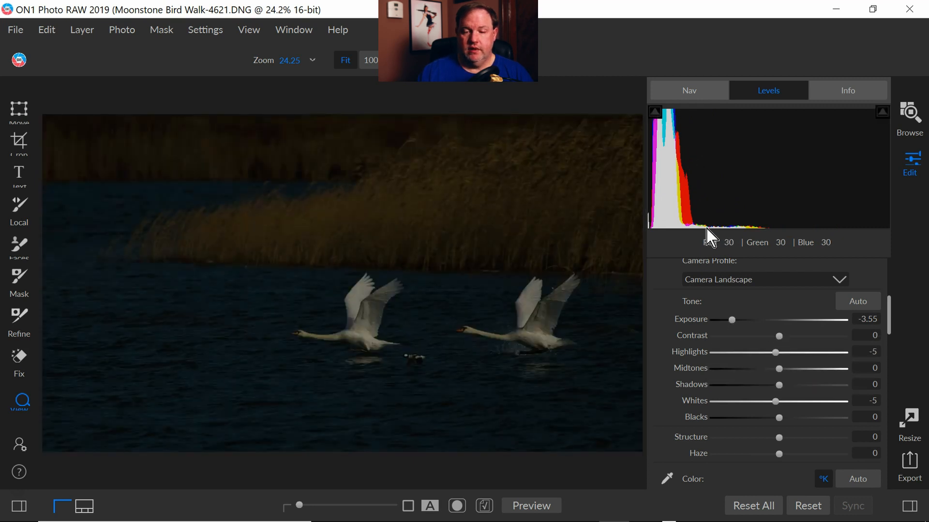
{"action": "left_click_drag", "start_coordinate": [734, 323], "coordinate": [798, 323]}
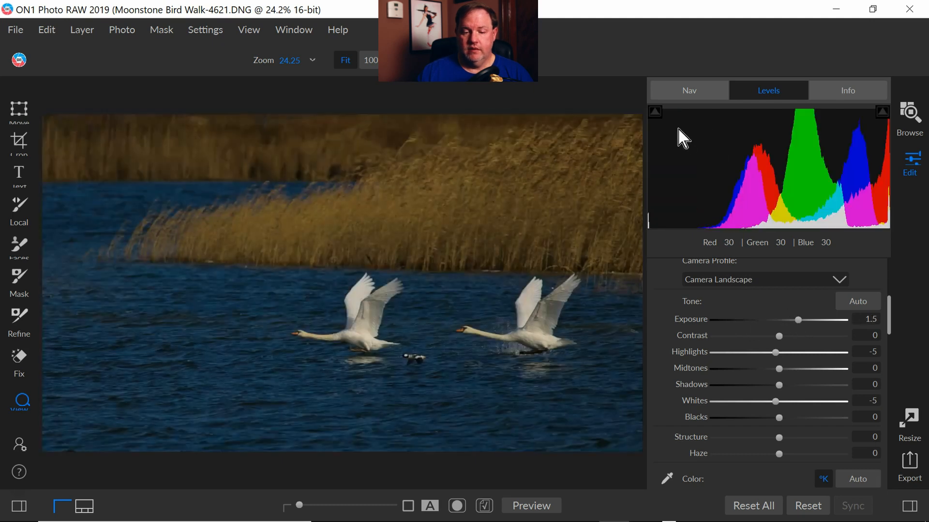
{"action": "left_click", "coordinate": [654, 113]}
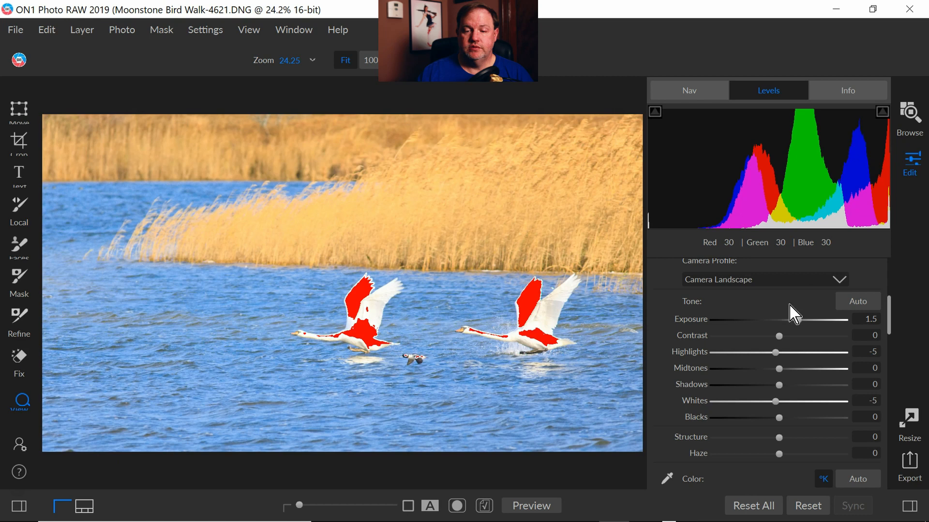
{"action": "double_click", "coordinate": [691, 322]}
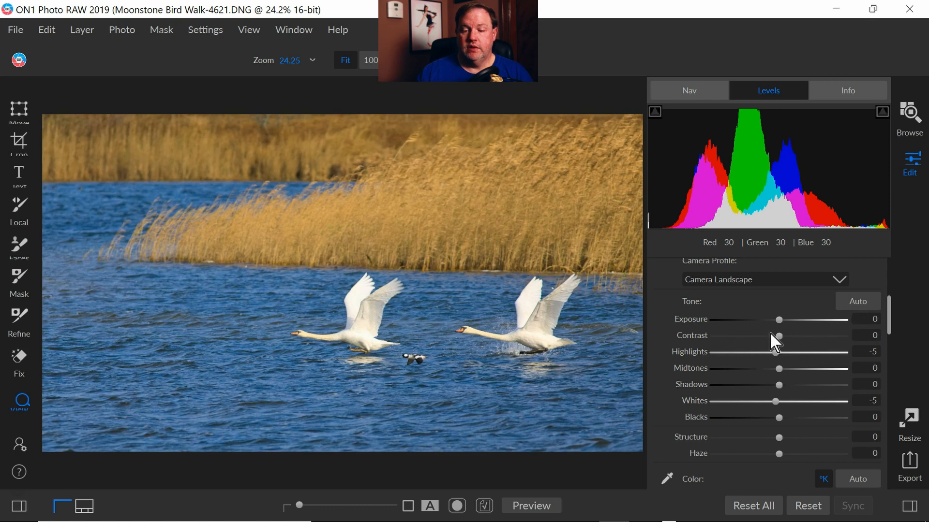
- Enter an Exposure value of 1 numerically and return it to 0
{"action": "left_click", "coordinate": [866, 320]}
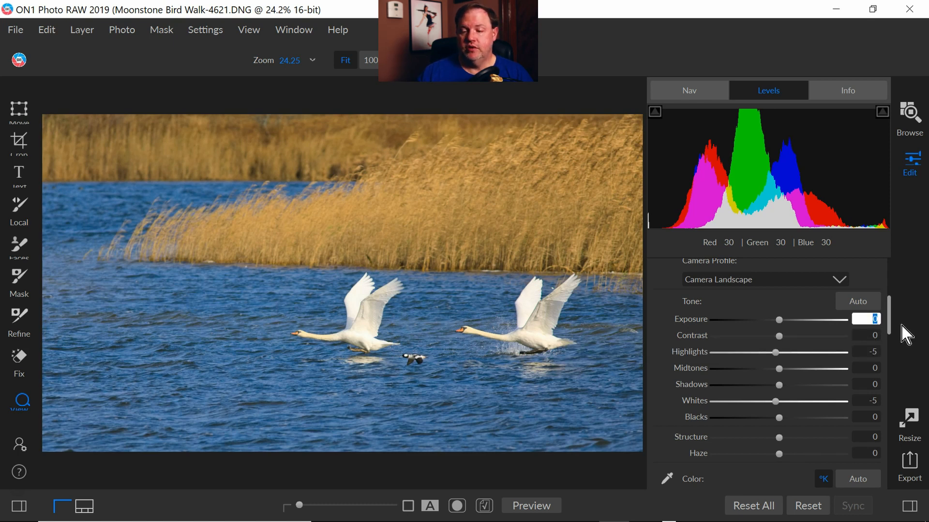
{"action": "key", "text": "Return"}
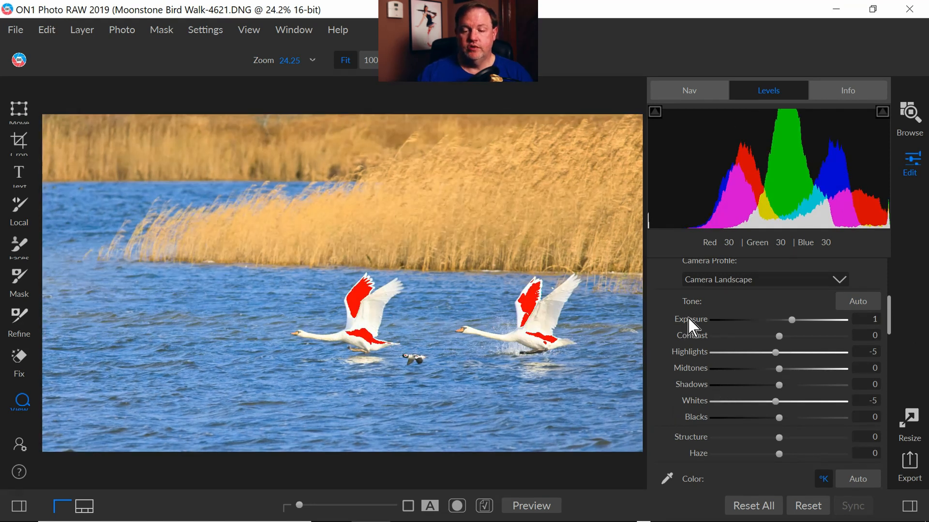
{"action": "left_click_drag", "start_coordinate": [793, 323], "coordinate": [779, 326]}
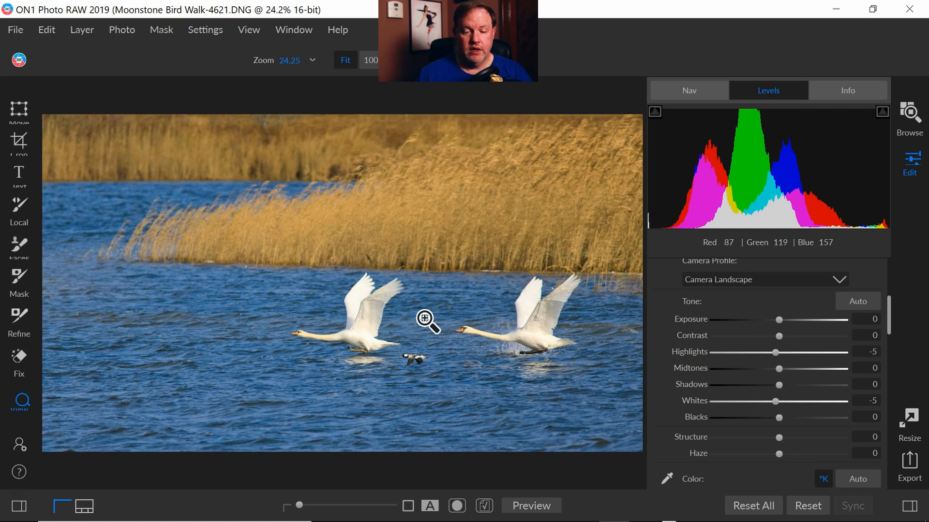
- Set Blacks to -22, try Contrast at 40 and reset Contrast to 0
{"action": "scroll", "coordinate": [689, 380], "scroll_direction": "down", "scroll_amount": 2}
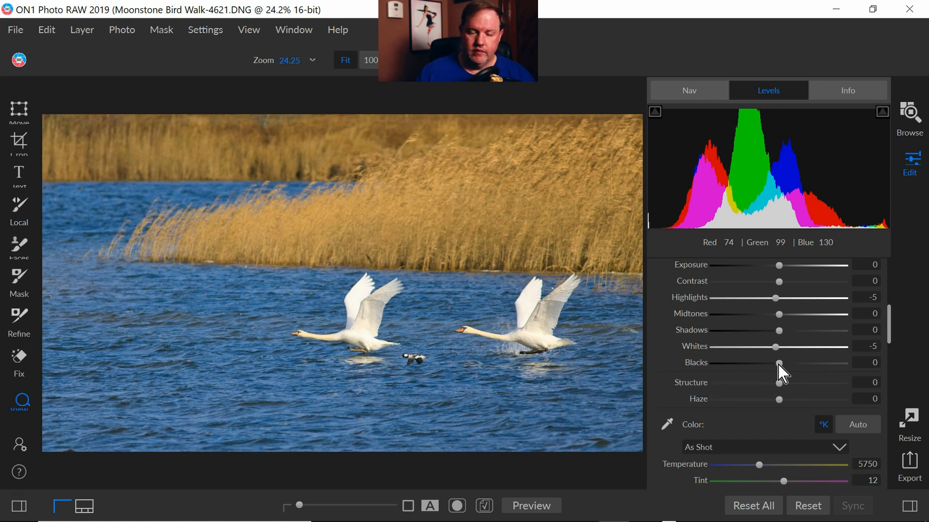
{"action": "left_click_drag", "start_coordinate": [779, 365], "coordinate": [765, 352]}
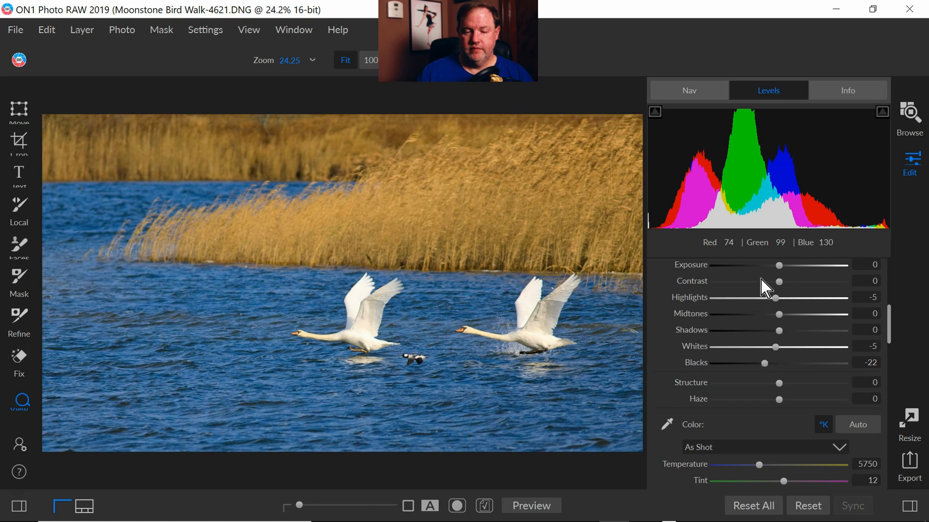
{"action": "left_click_drag", "start_coordinate": [778, 283], "coordinate": [806, 283]}
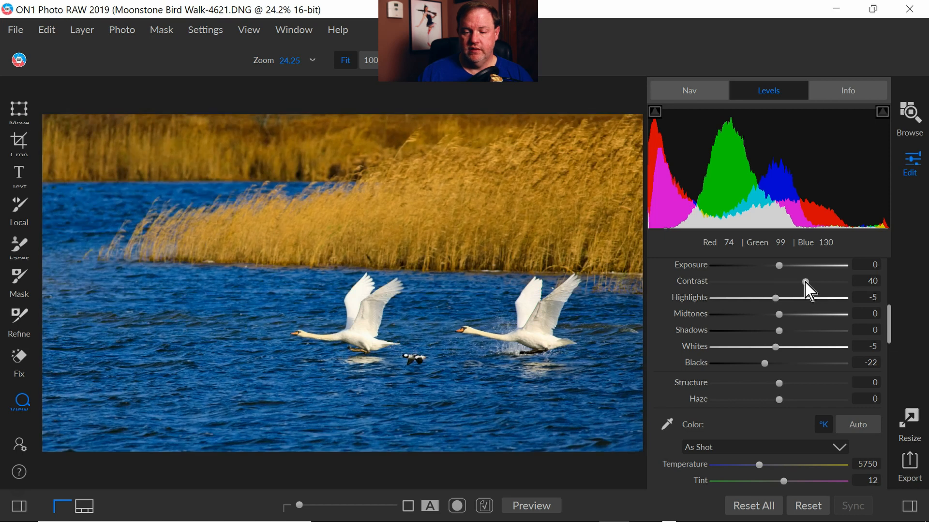
{"action": "double_click", "coordinate": [692, 285]}
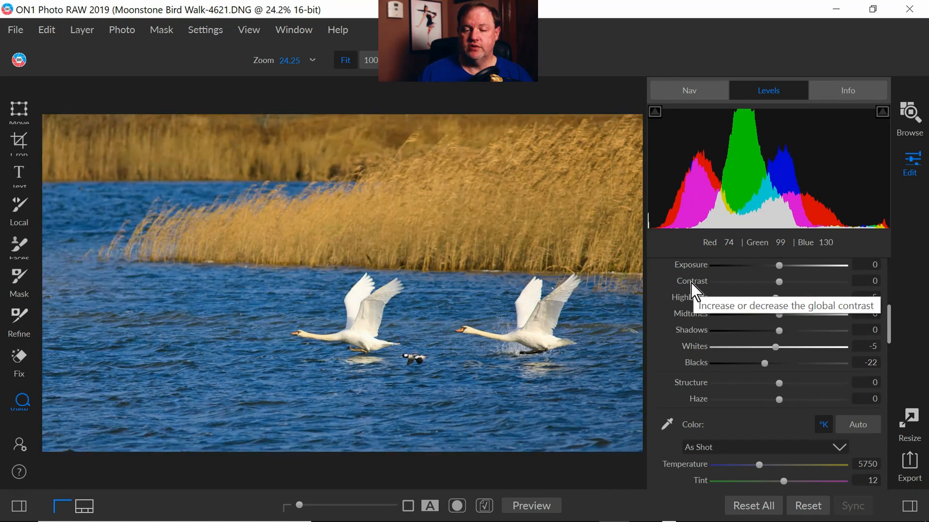
- Sample the white body of the leading swan with the white balance eyedropper to set a custom colour temperature and tint
{"action": "scroll", "coordinate": [687, 339], "scroll_direction": "down", "scroll_amount": 2}
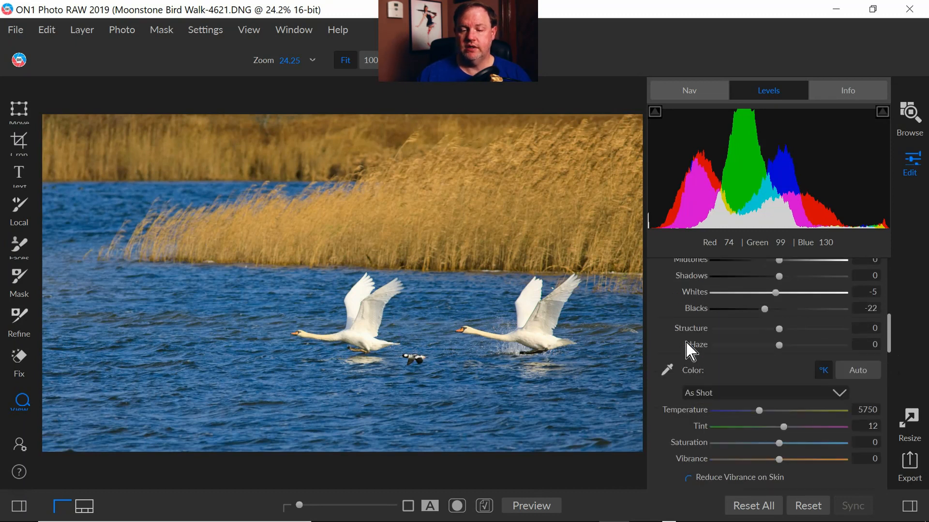
{"action": "scroll", "coordinate": [696, 329], "scroll_direction": "down", "scroll_amount": 2}
{"action": "scroll", "coordinate": [674, 390], "scroll_direction": "down", "scroll_amount": 2}
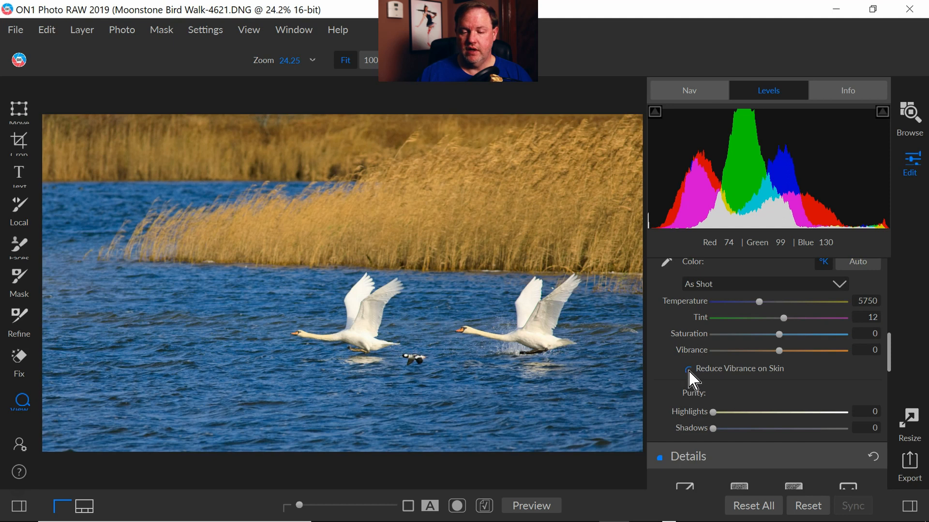
{"action": "scroll", "coordinate": [701, 334], "scroll_direction": "up", "scroll_amount": 2}
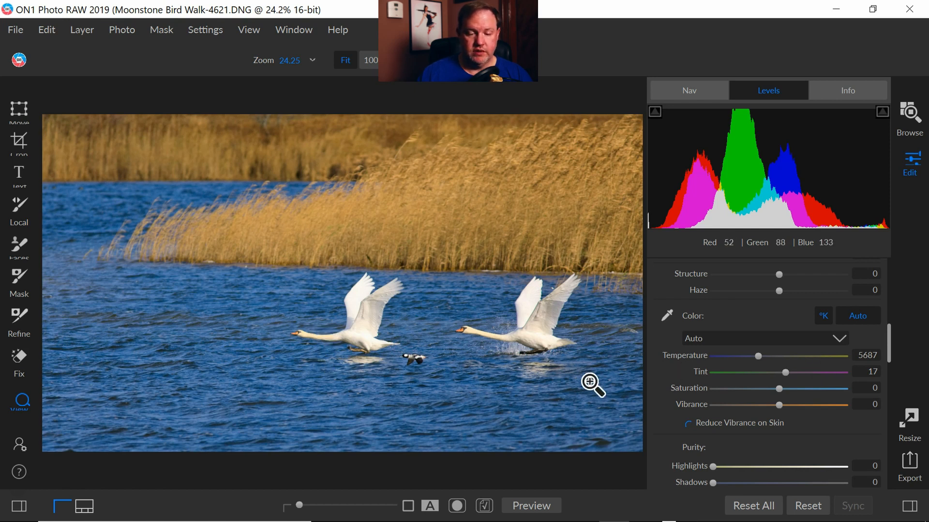
{"action": "left_click", "coordinate": [667, 315]}
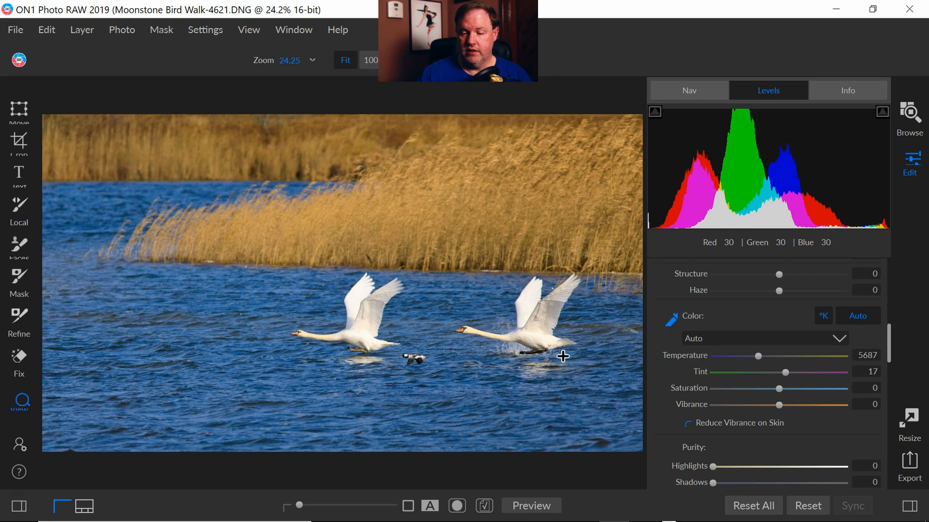
{"action": "left_click", "coordinate": [369, 319]}
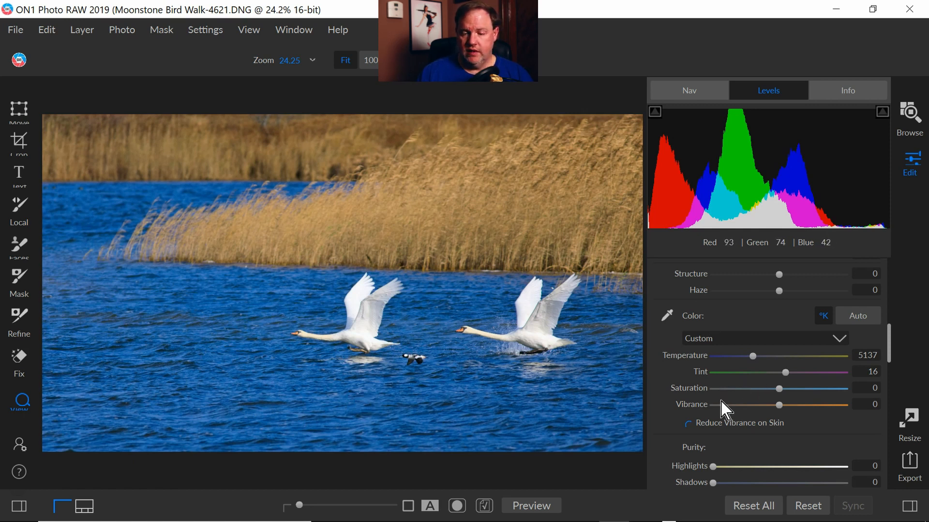
- Try Haze at 37 and reset it to 0, then try Structure at 33 and bring it back to 1
{"action": "scroll", "coordinate": [722, 408], "scroll_direction": "up", "scroll_amount": 1}
{"action": "scroll", "coordinate": [721, 379], "scroll_direction": "up", "scroll_amount": 1}
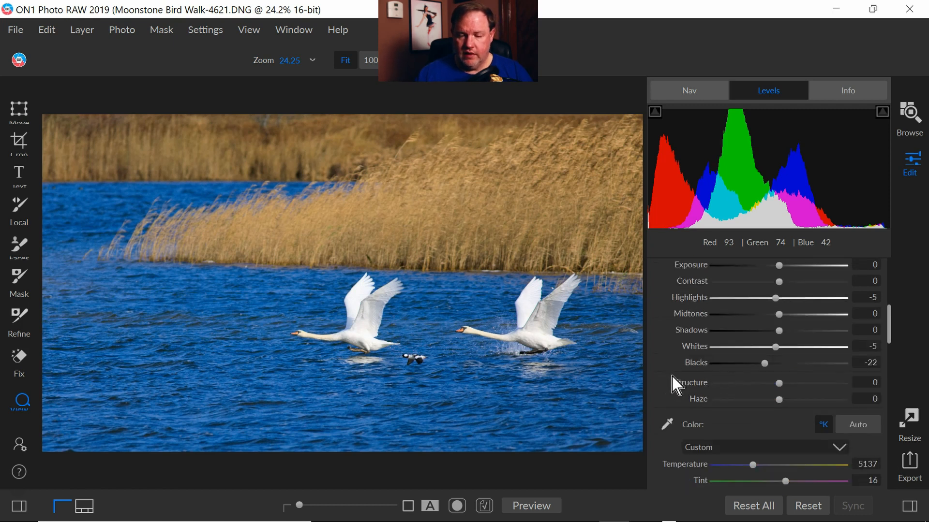
{"action": "scroll", "coordinate": [671, 377], "scroll_direction": "up", "scroll_amount": 1}
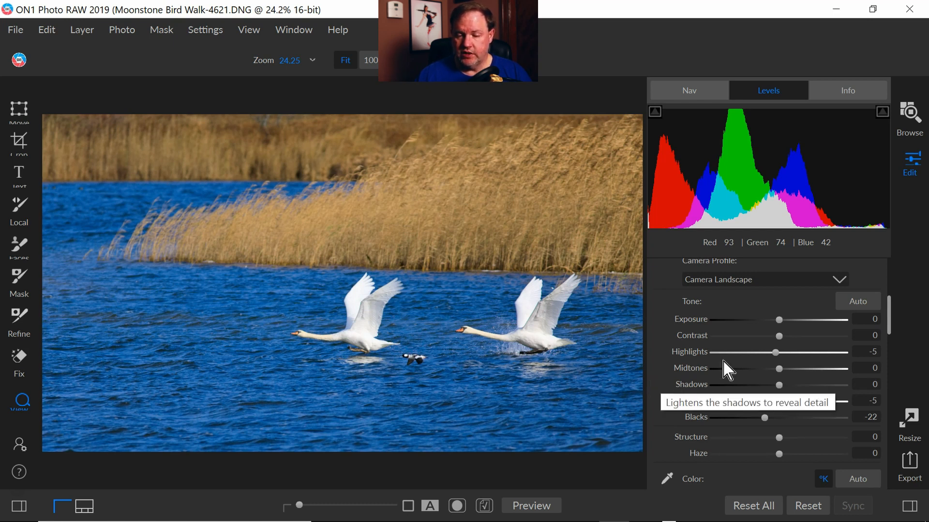
{"action": "scroll", "coordinate": [711, 381], "scroll_direction": "down", "scroll_amount": 1}
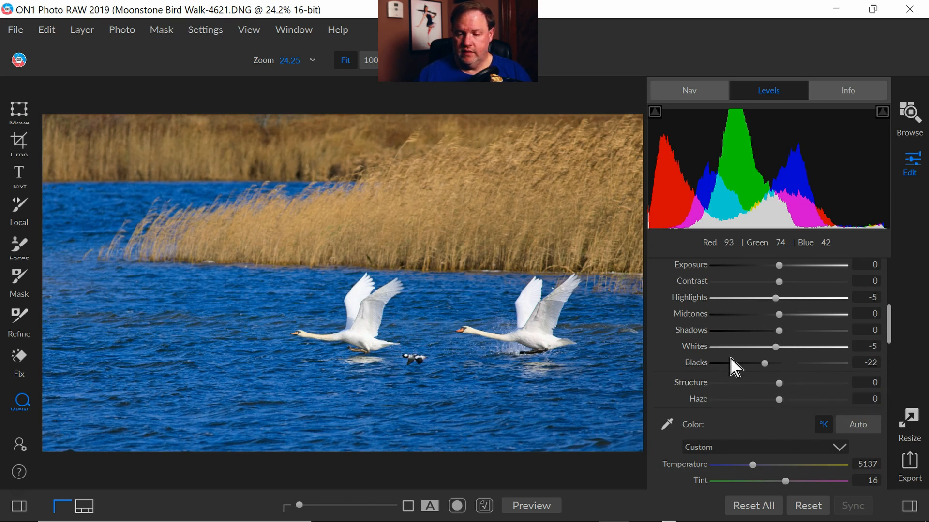
{"action": "scroll", "coordinate": [757, 398], "scroll_direction": "down", "scroll_amount": 1}
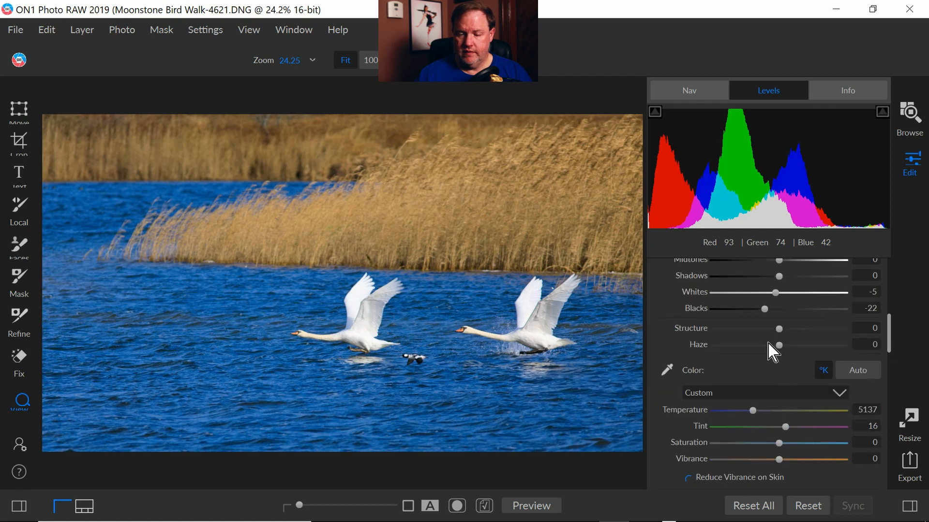
{"action": "left_click_drag", "start_coordinate": [779, 345], "coordinate": [803, 349]}
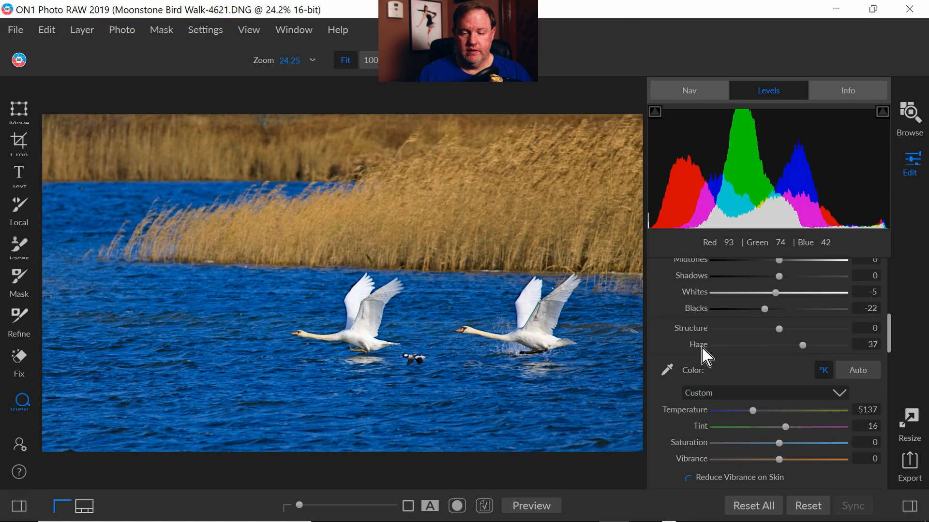
{"action": "double_click", "coordinate": [702, 357]}
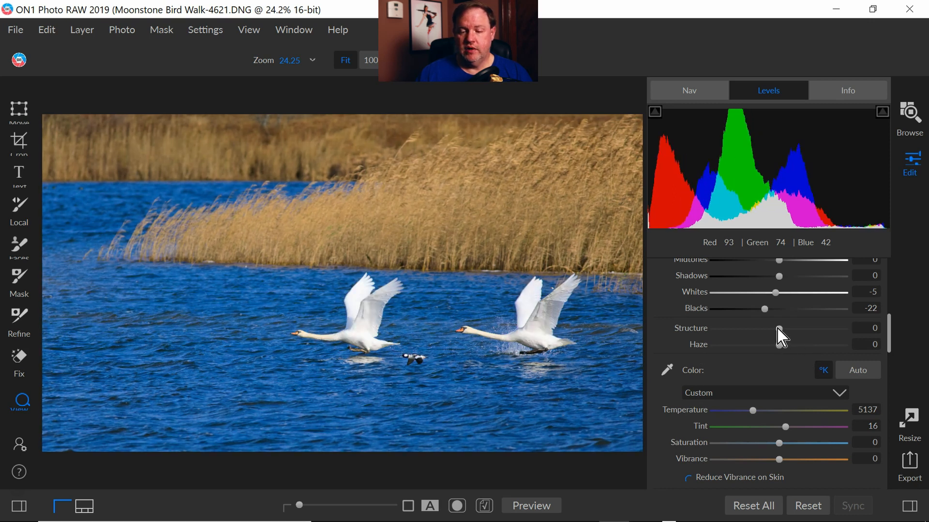
{"action": "left_click_drag", "start_coordinate": [777, 328], "coordinate": [800, 330]}
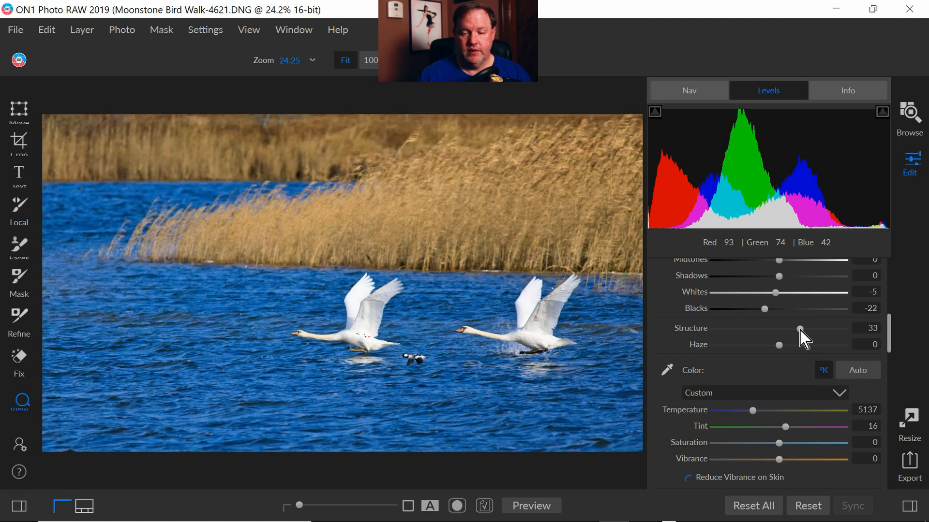
{"action": "left_click_drag", "start_coordinate": [784, 338], "coordinate": [779, 339]}
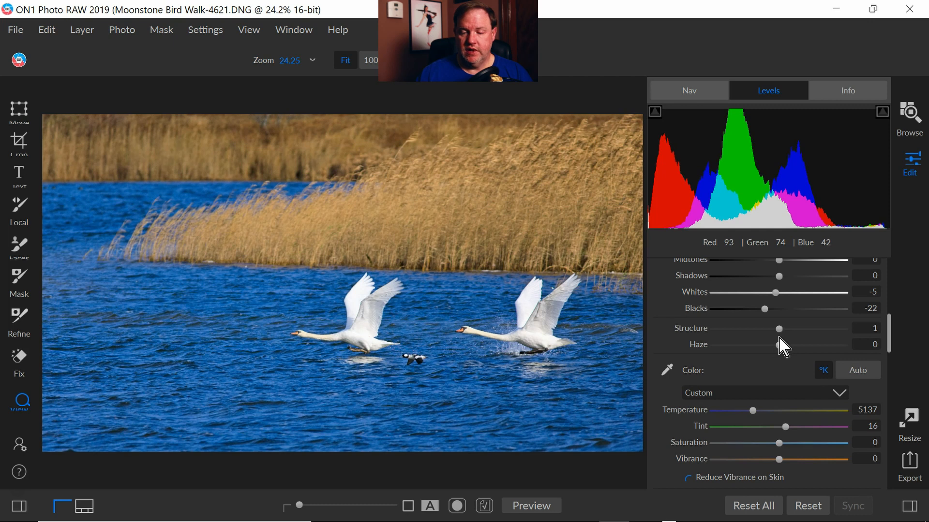
- Set the Purity Highlights to 44, try Purity Shadows at 58 and lower Purity Shadows again
{"action": "scroll", "coordinate": [723, 353], "scroll_direction": "down", "scroll_amount": 2}
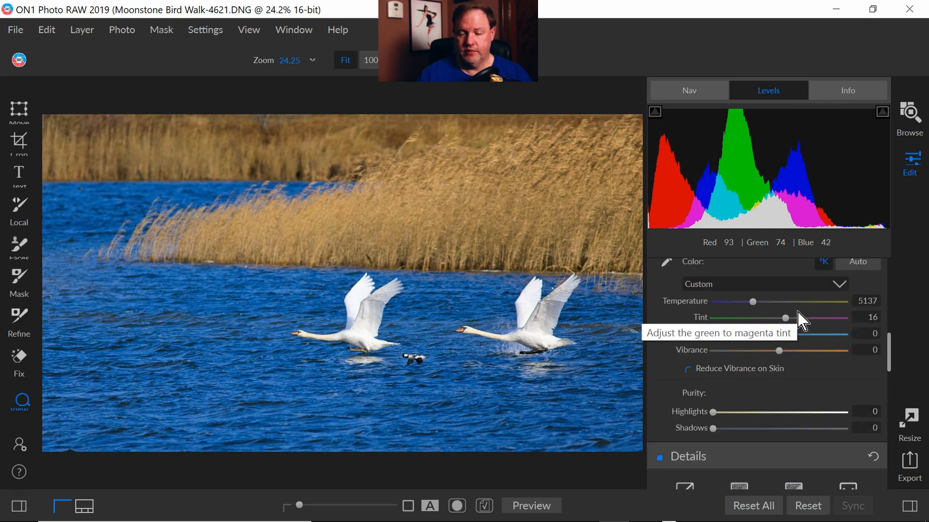
{"action": "scroll", "coordinate": [680, 382], "scroll_direction": "down", "scroll_amount": 1}
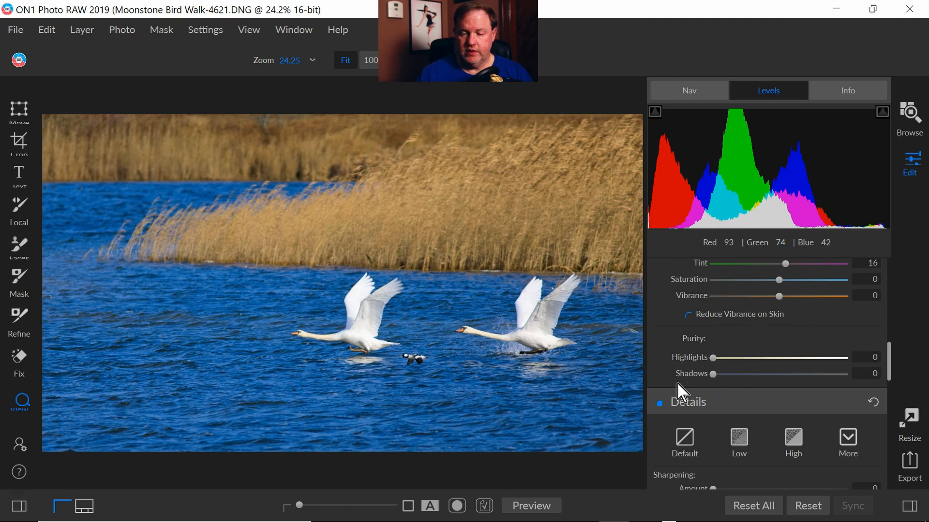
{"action": "scroll", "coordinate": [681, 389], "scroll_direction": "down", "scroll_amount": 1}
{"action": "left_click_drag", "start_coordinate": [715, 306], "coordinate": [770, 306]}
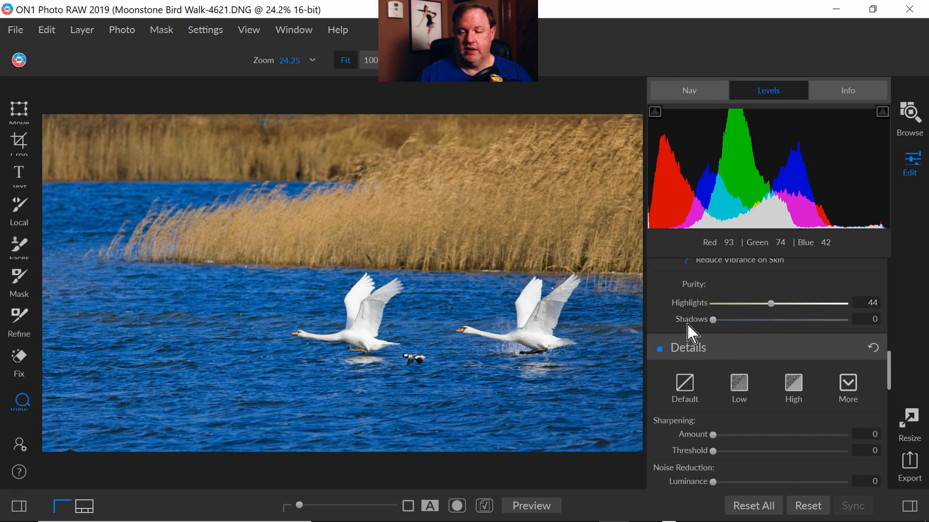
{"action": "left_click_drag", "start_coordinate": [713, 319], "coordinate": [794, 332]}
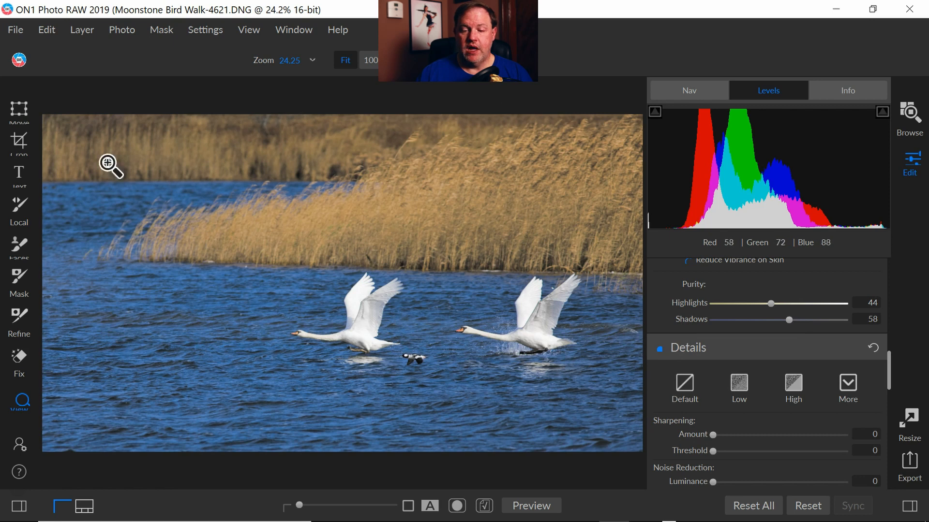
{"action": "left_click_drag", "start_coordinate": [788, 319], "coordinate": [743, 322]}
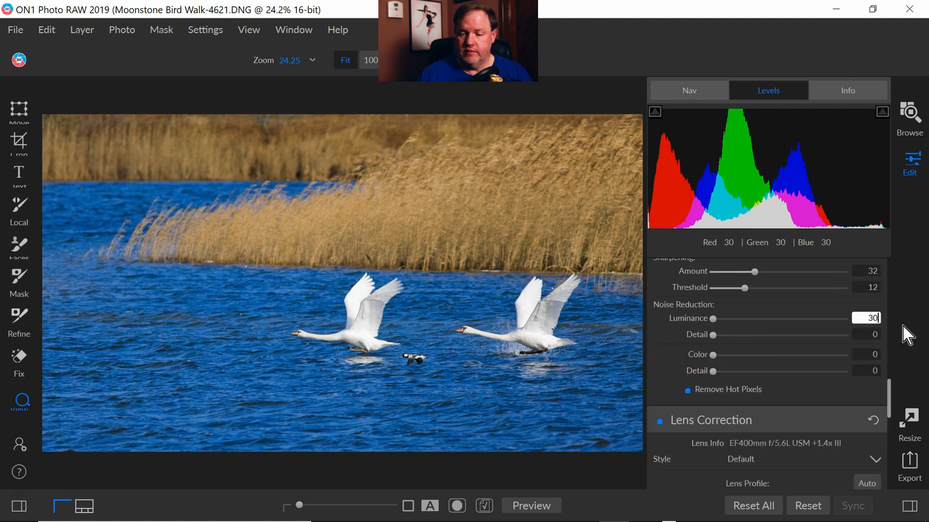
- Set the Luminance noise reduction to 30 and its Detail to 15
{"action": "key", "text": "Return"}
{"action": "left_click", "coordinate": [869, 335]}
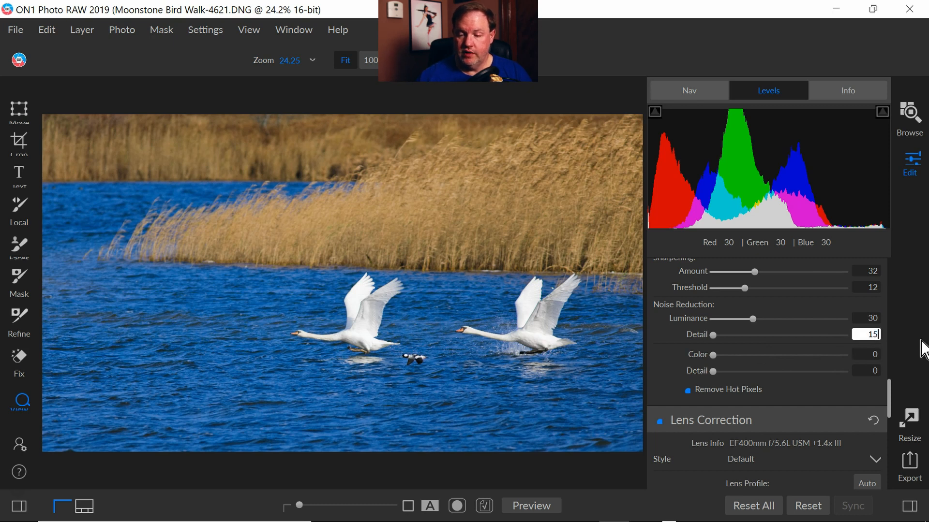
{"action": "key", "text": "Return"}
- Set the Color noise reduction to 20 and its Detail to 15
{"action": "left_click", "coordinate": [868, 354]}
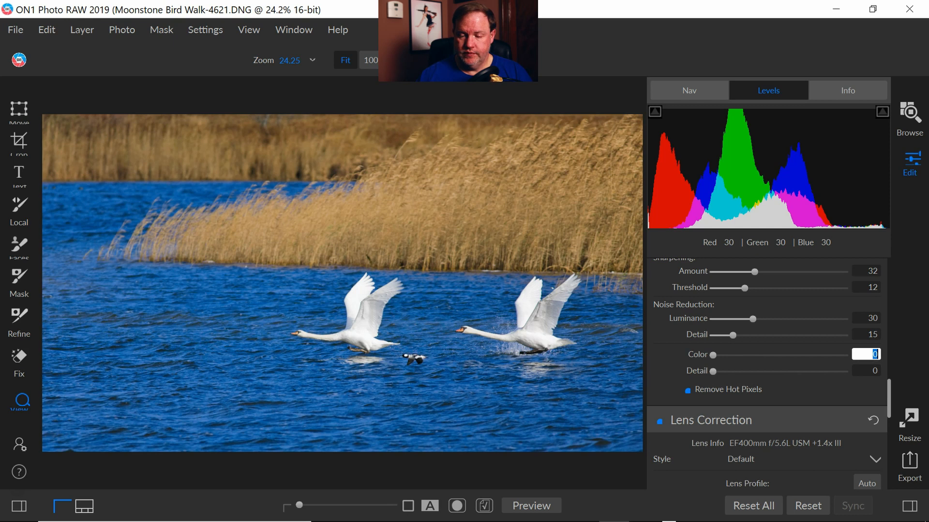
{"action": "key", "text": "Return"}
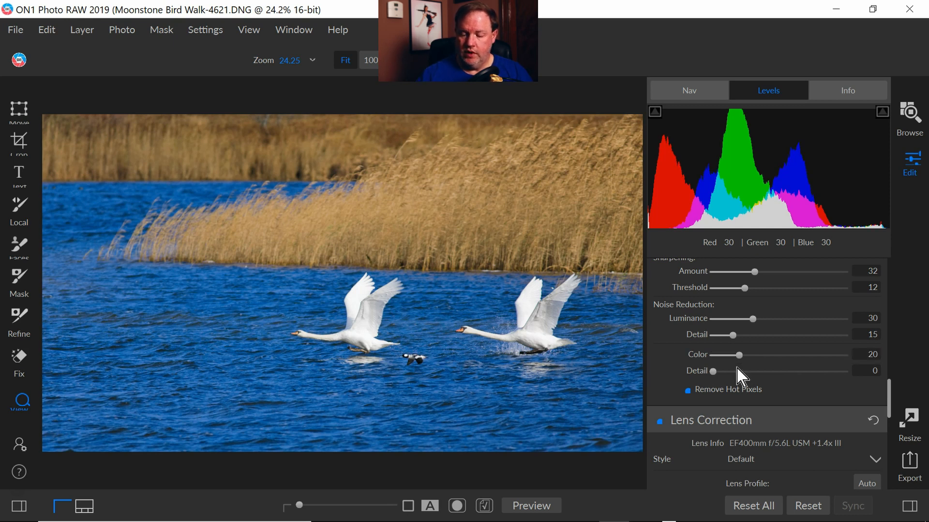
{"action": "left_click_drag", "start_coordinate": [712, 371], "coordinate": [715, 371]}
{"action": "left_click", "coordinate": [871, 371]}
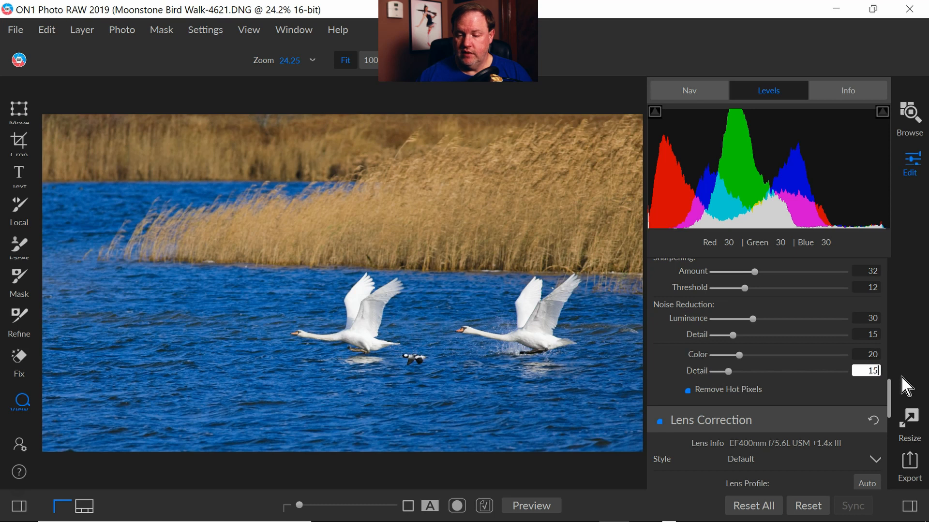
{"action": "type", "text": "5"}
{"action": "key", "text": "Return"}
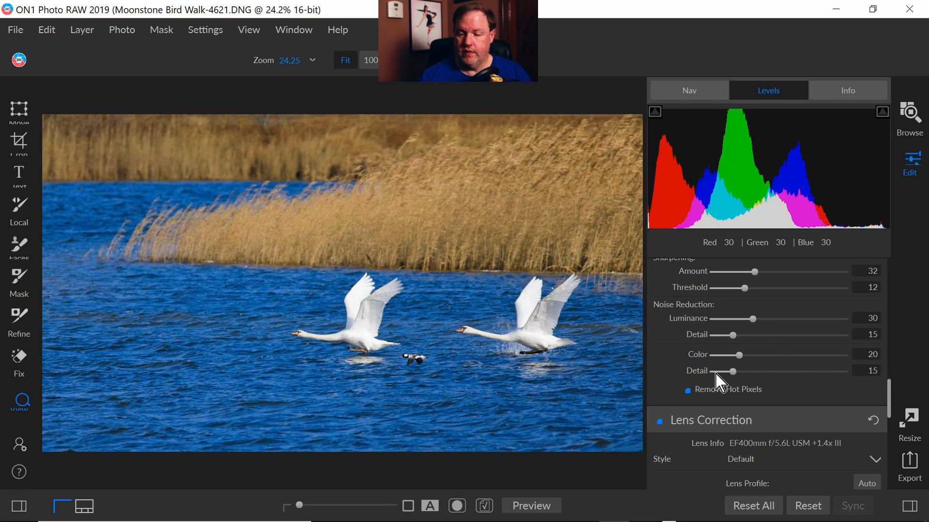
- Examine both swans and the small bird between them at 100% zoom for sharpness and noise, and return to the fitted view
{"action": "left_click", "coordinate": [364, 337]}
{"action": "left_click", "coordinate": [293, 335]}
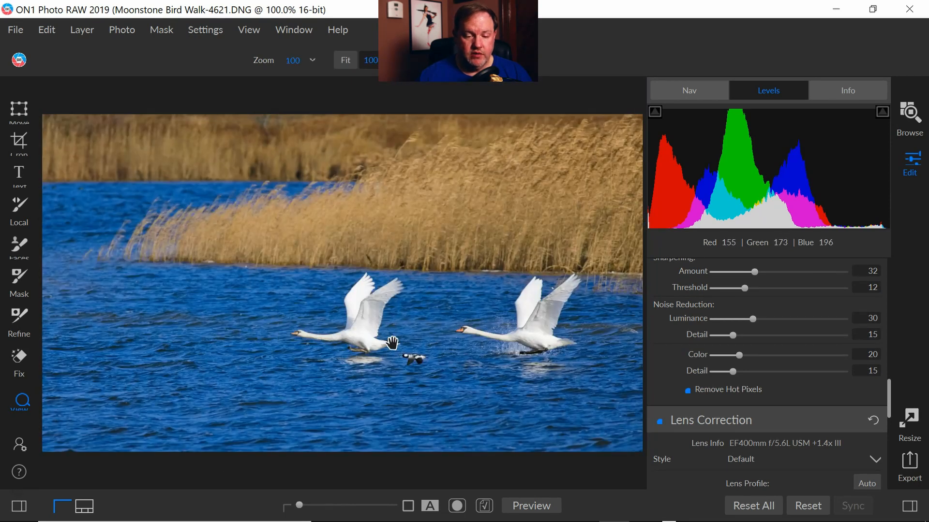
{"action": "left_click", "coordinate": [392, 343]}
{"action": "left_click_drag", "start_coordinate": [394, 380], "coordinate": [508, 377]}
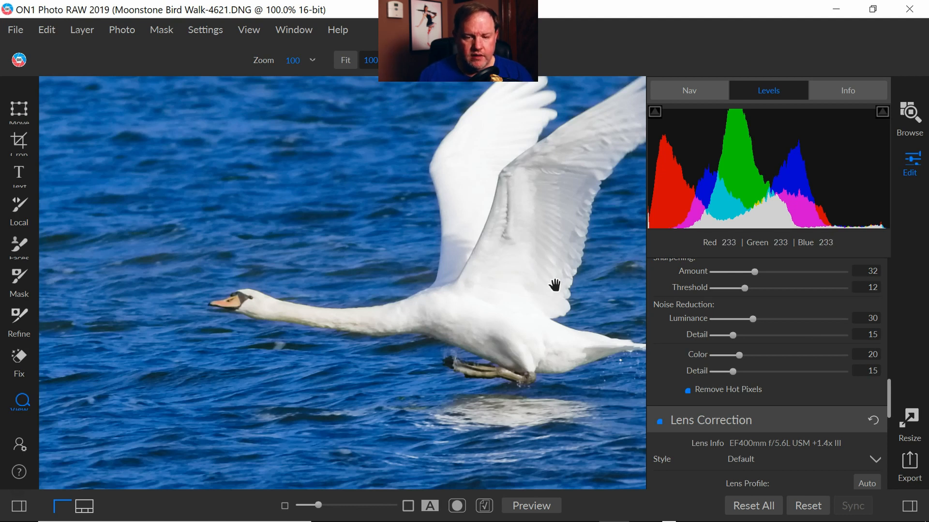
{"action": "left_click_drag", "start_coordinate": [574, 265], "coordinate": [483, 349]}
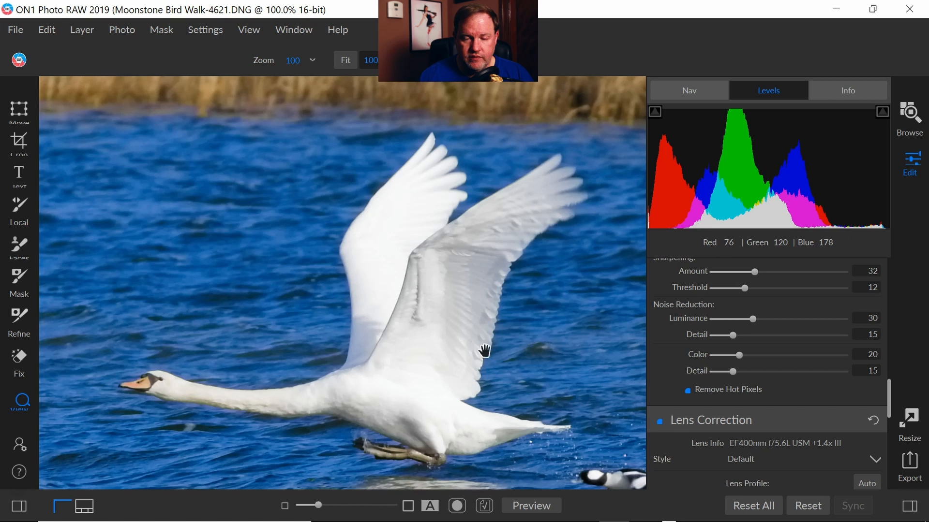
{"action": "left_click_drag", "start_coordinate": [556, 396], "coordinate": [377, 288]}
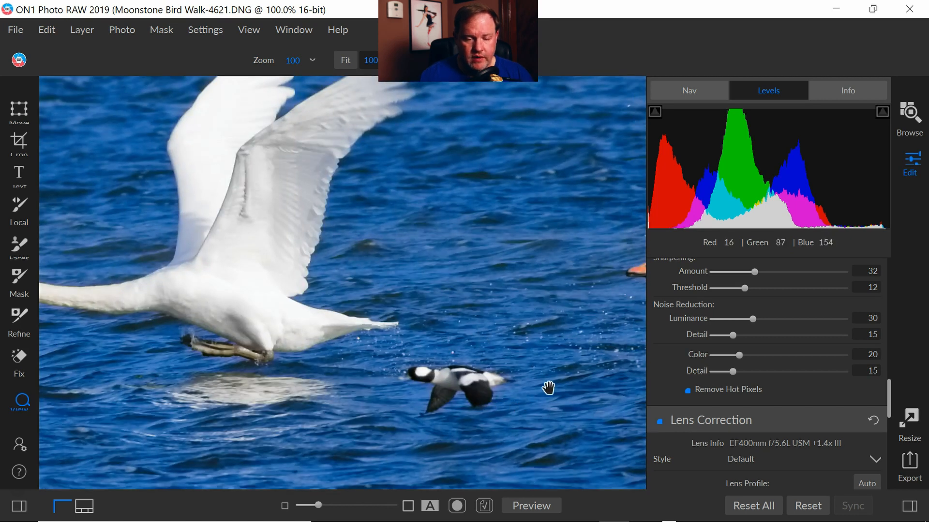
{"action": "left_click_drag", "start_coordinate": [373, 363], "coordinate": [266, 369]}
{"action": "left_click_drag", "start_coordinate": [529, 338], "coordinate": [256, 398]}
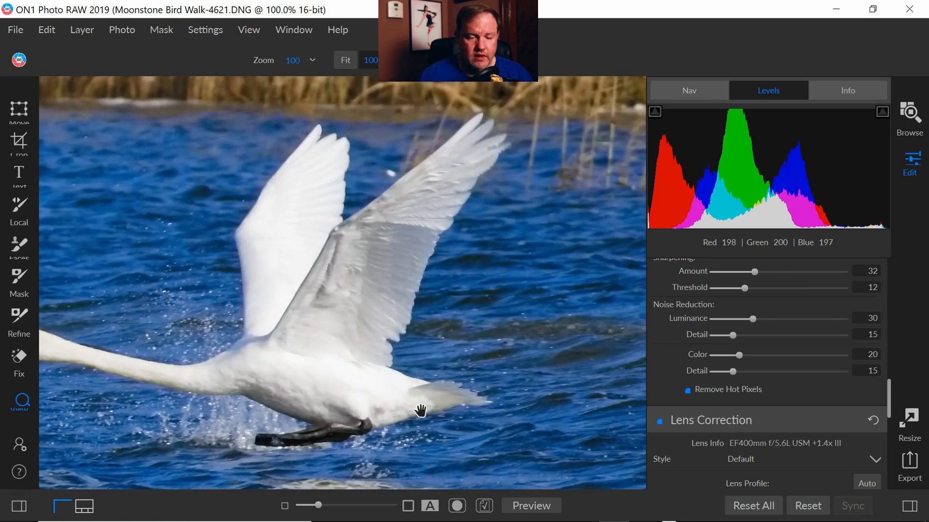
{"action": "left_click", "coordinate": [421, 323]}
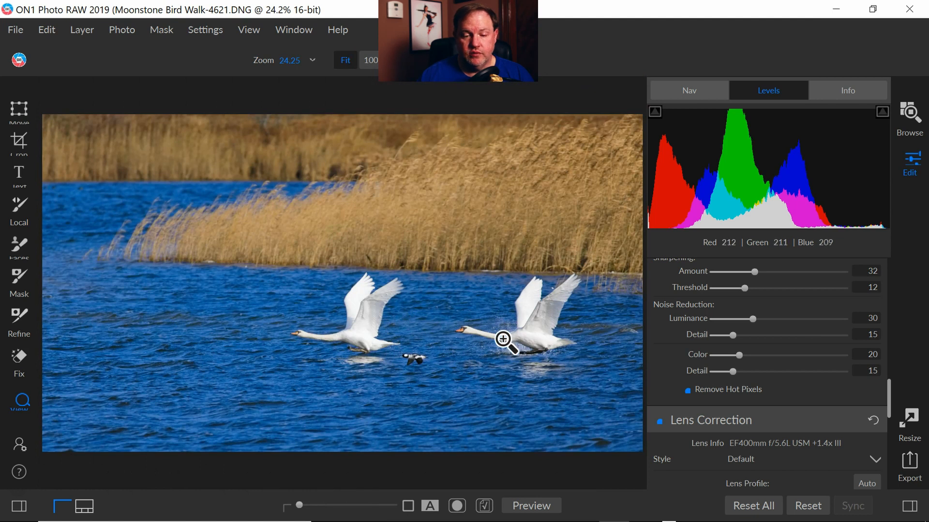
- Review the Canon lens profile choices and the style options in Lens Correction, leaving both unchanged
{"action": "scroll", "coordinate": [672, 375], "scroll_direction": "down", "scroll_amount": 1}
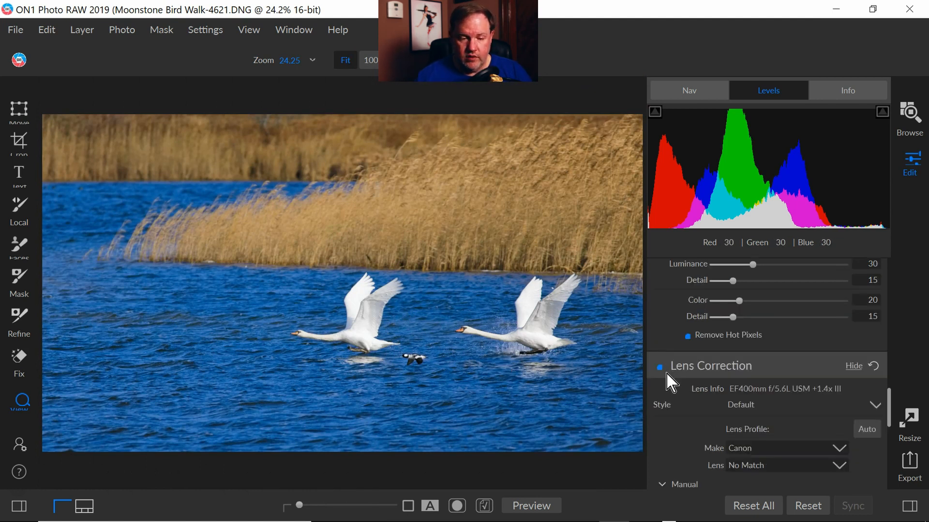
{"action": "scroll", "coordinate": [686, 426], "scroll_direction": "down", "scroll_amount": 2}
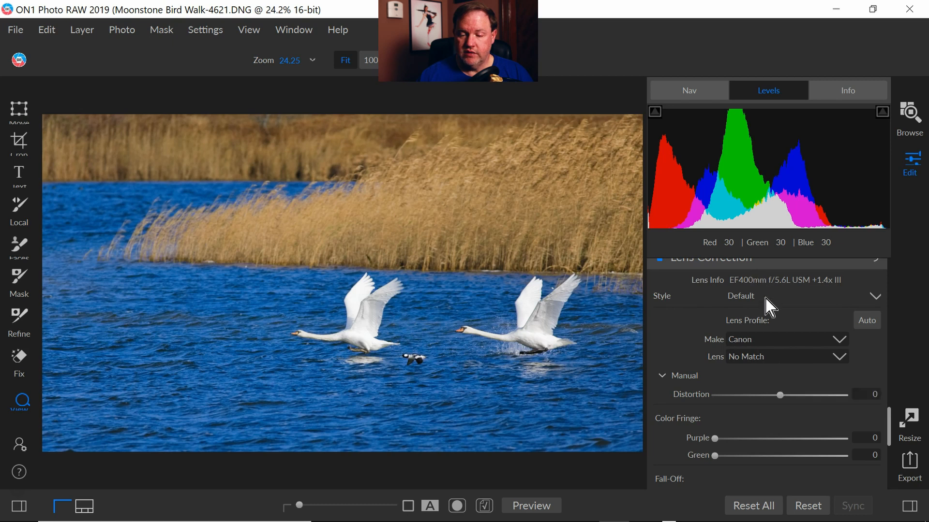
{"action": "left_click", "coordinate": [758, 360]}
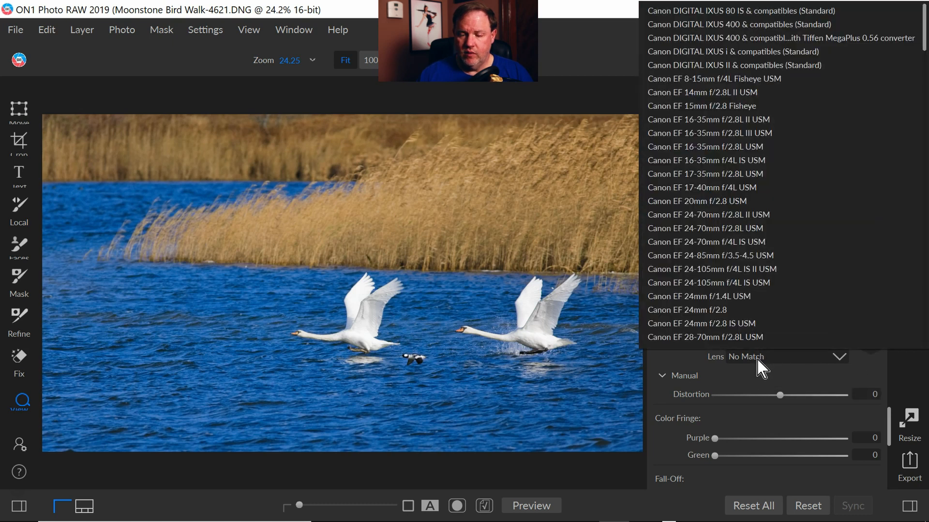
{"action": "left_click", "coordinate": [701, 355]}
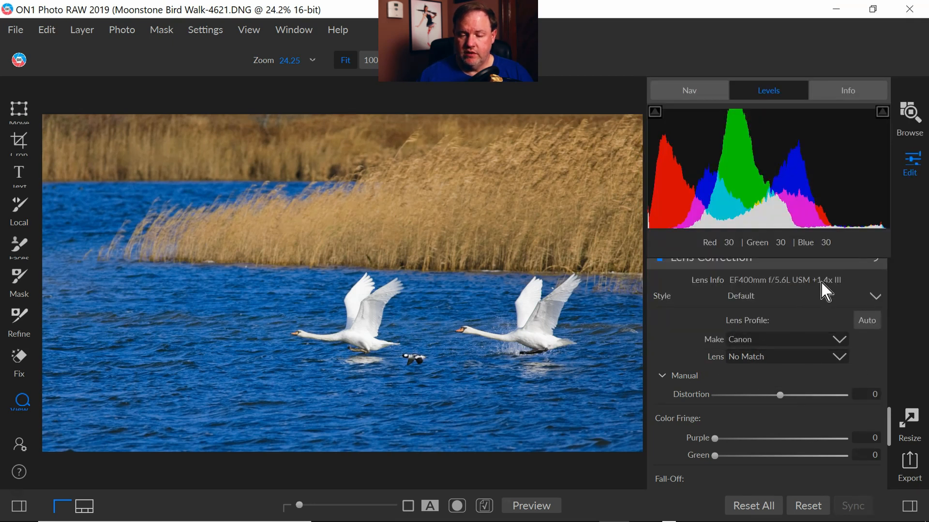
{"action": "left_click", "coordinate": [750, 290]}
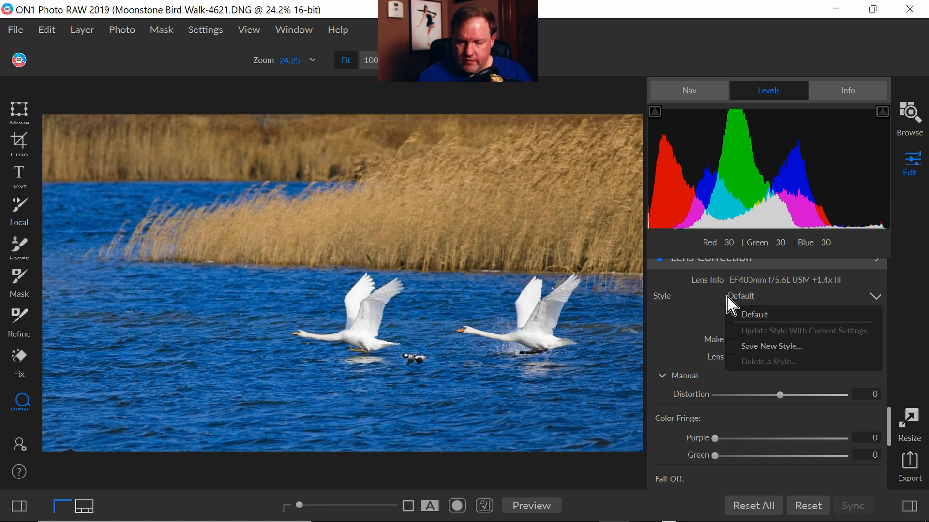
{"action": "left_click", "coordinate": [685, 319]}
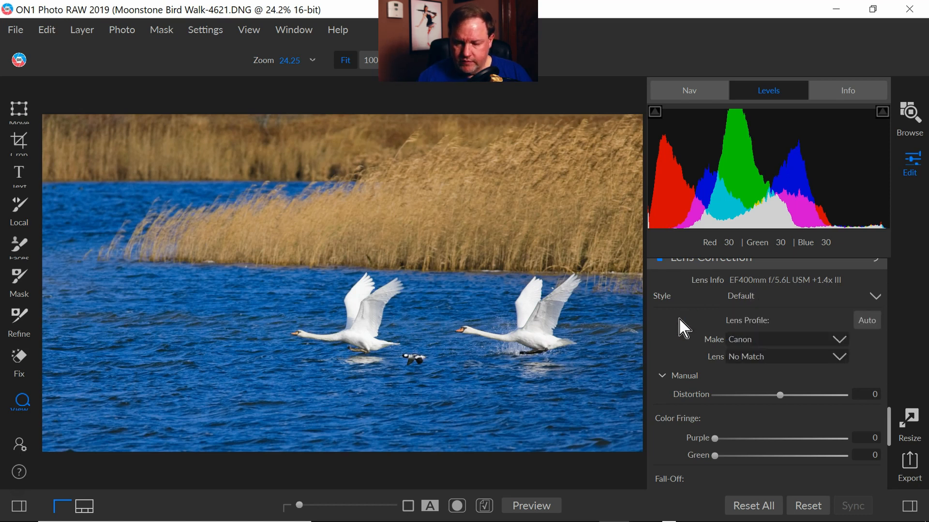
- Choose the Canon EF 400mm f/5.6L USM + 1.4x extender as the lens profile in Lens Correction
{"action": "left_click", "coordinate": [772, 358]}
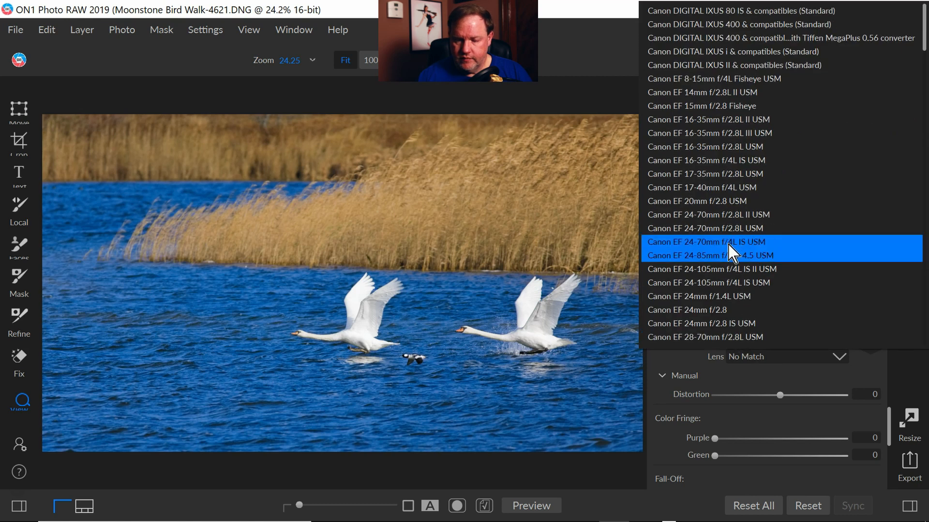
{"action": "scroll", "coordinate": [773, 212], "scroll_direction": "down", "scroll_amount": 3}
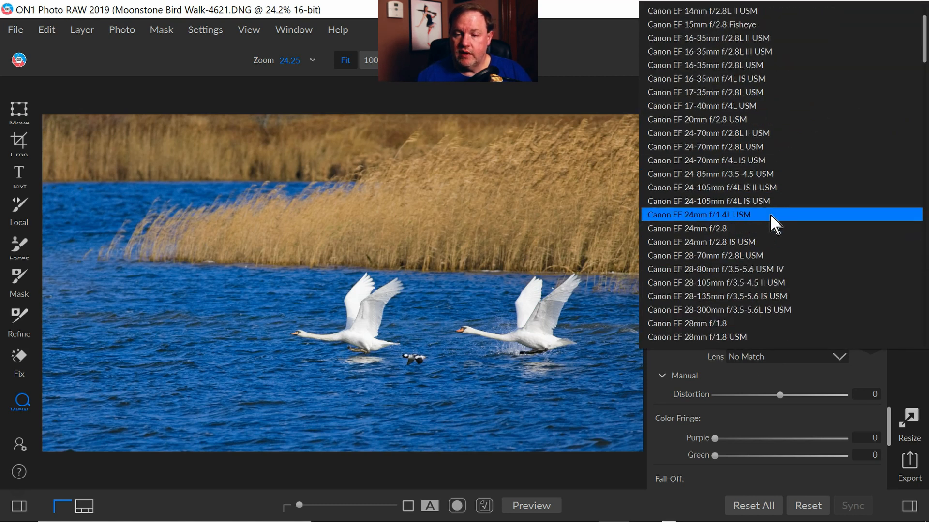
{"action": "scroll", "coordinate": [772, 251], "scroll_direction": "down", "scroll_amount": 3}
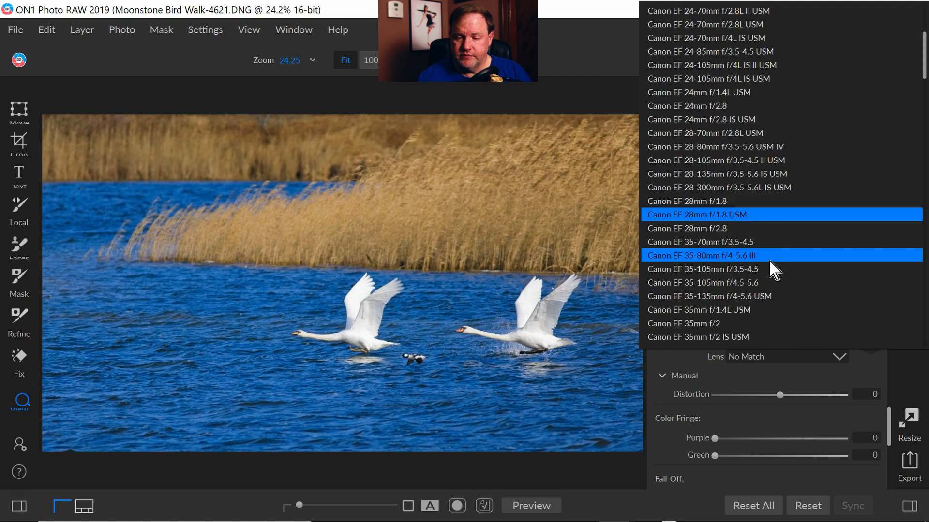
{"action": "scroll", "coordinate": [774, 270], "scroll_direction": "down", "scroll_amount": 15}
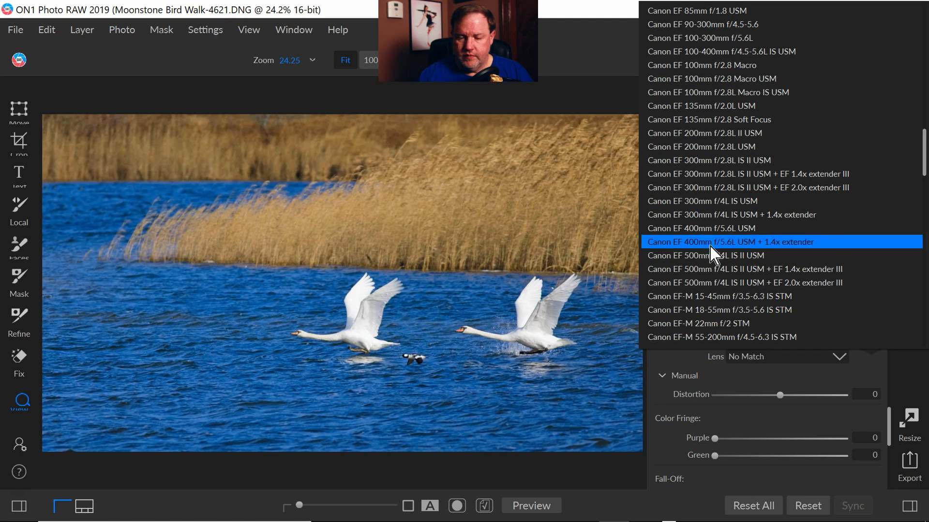
{"action": "left_click", "coordinate": [792, 245]}
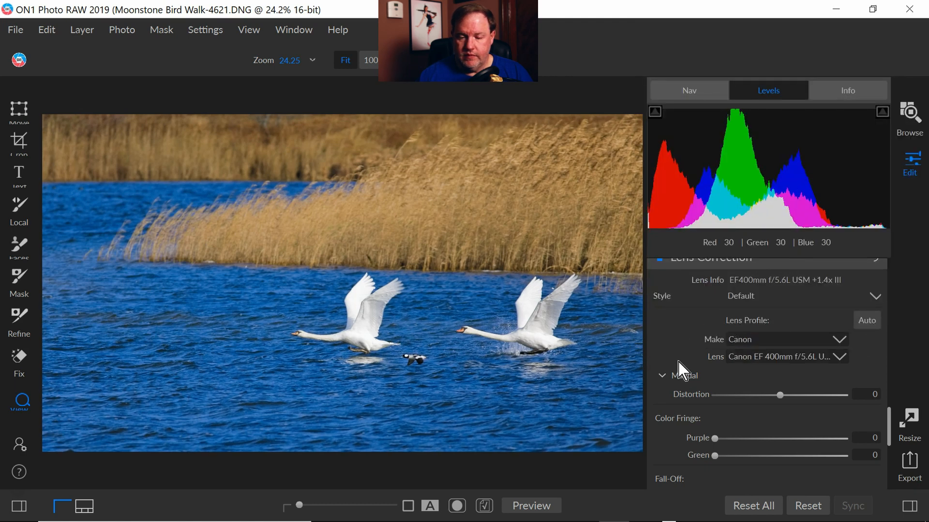
- Set the Vibrance in the Color settings of Tone & Color to -5
{"action": "scroll", "coordinate": [680, 336], "scroll_direction": "down", "scroll_amount": 1}
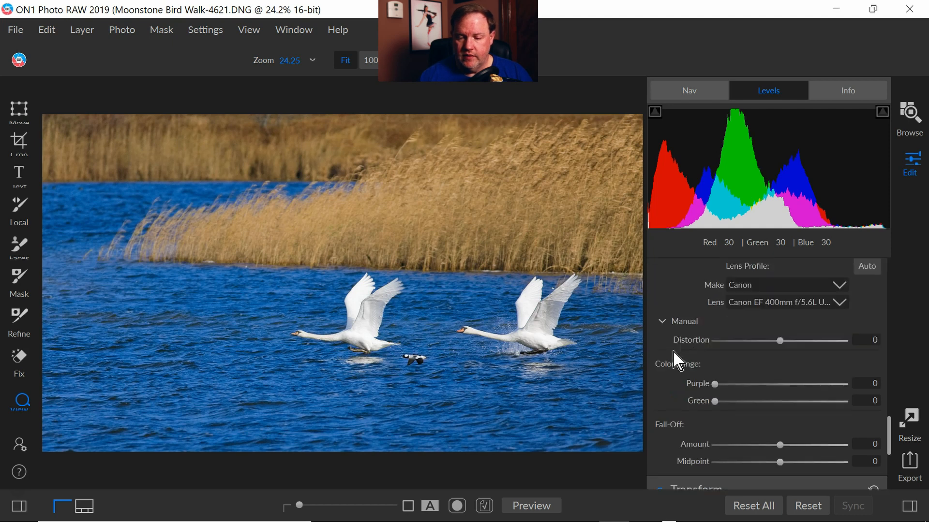
{"action": "scroll", "coordinate": [674, 358], "scroll_direction": "down", "scroll_amount": 4}
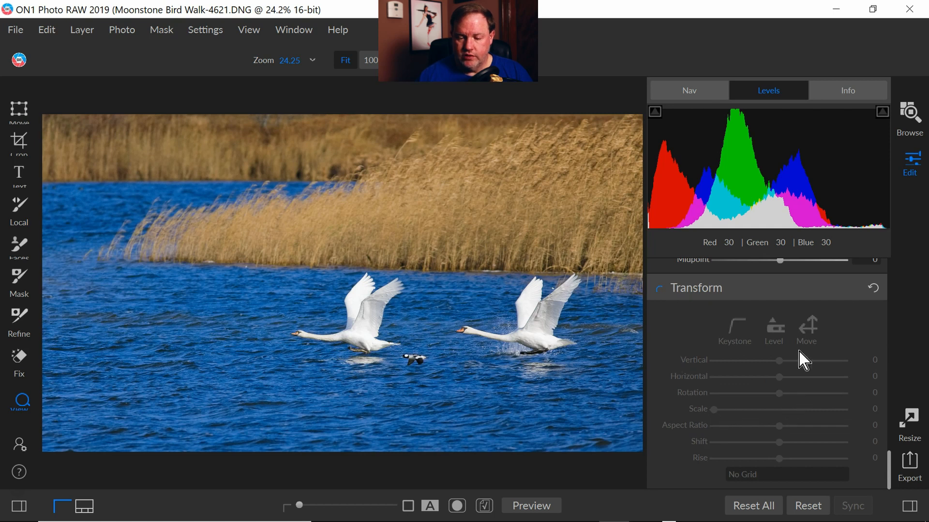
{"action": "scroll", "coordinate": [718, 436], "scroll_direction": "up", "scroll_amount": 5}
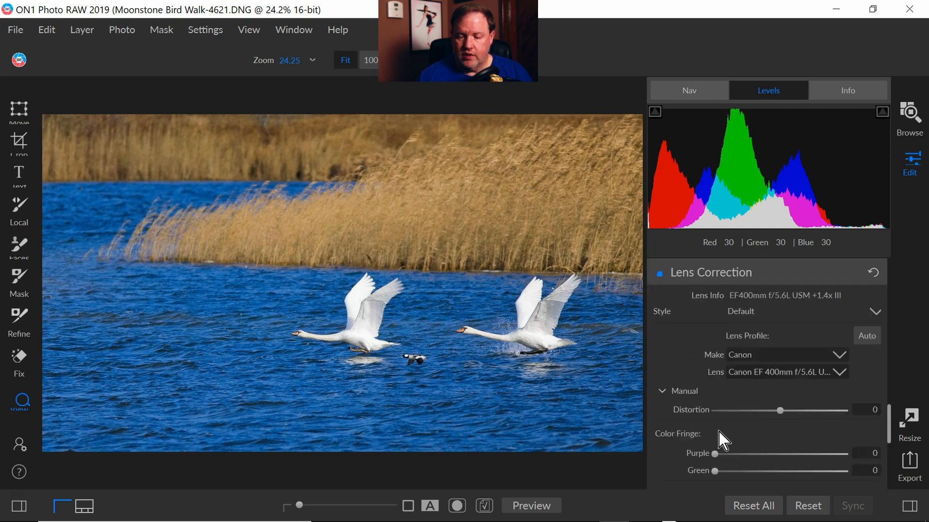
{"action": "scroll", "coordinate": [723, 440], "scroll_direction": "up", "scroll_amount": 10}
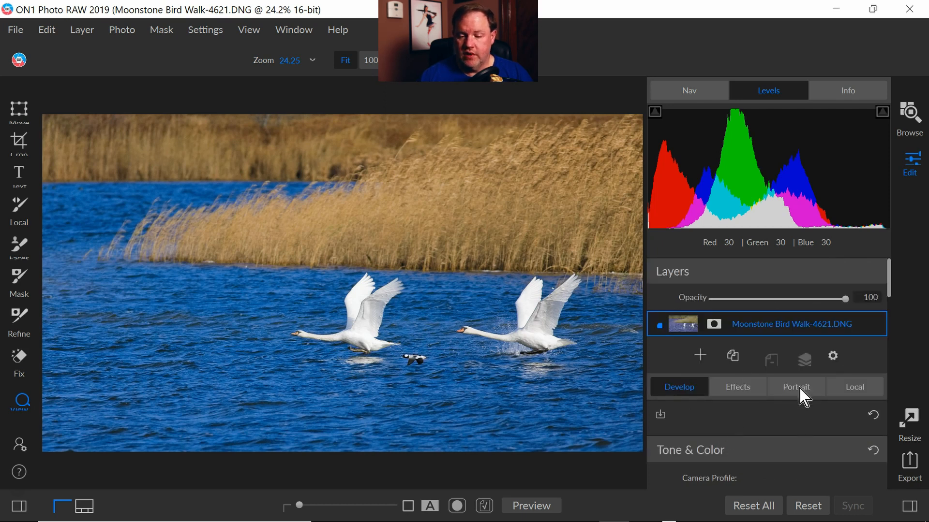
{"action": "left_click_drag", "start_coordinate": [766, 405], "coordinate": [776, 406]}
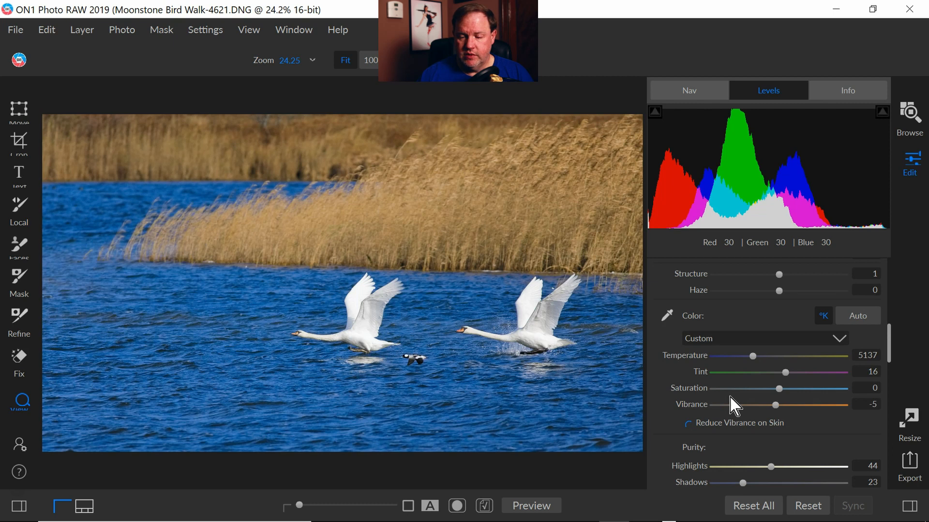
- Switch the photo from Develop to Effects editing and add a Dynamic Contrast filter
{"action": "scroll", "coordinate": [730, 396], "scroll_direction": "up", "scroll_amount": 10}
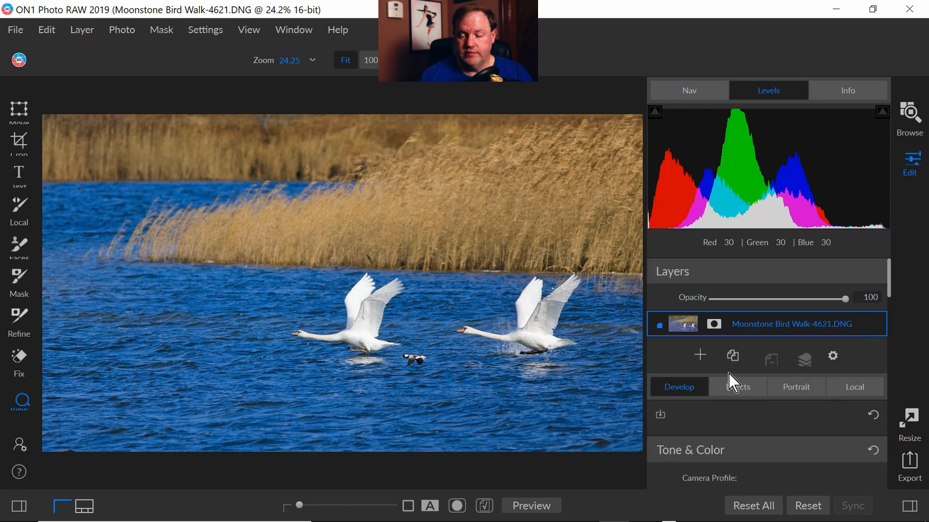
{"action": "left_click", "coordinate": [735, 392]}
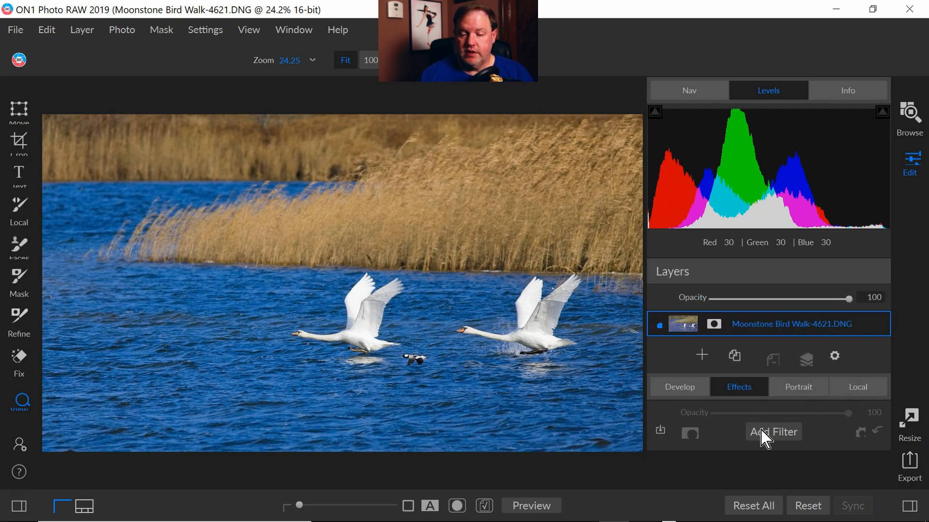
{"action": "left_click", "coordinate": [765, 438]}
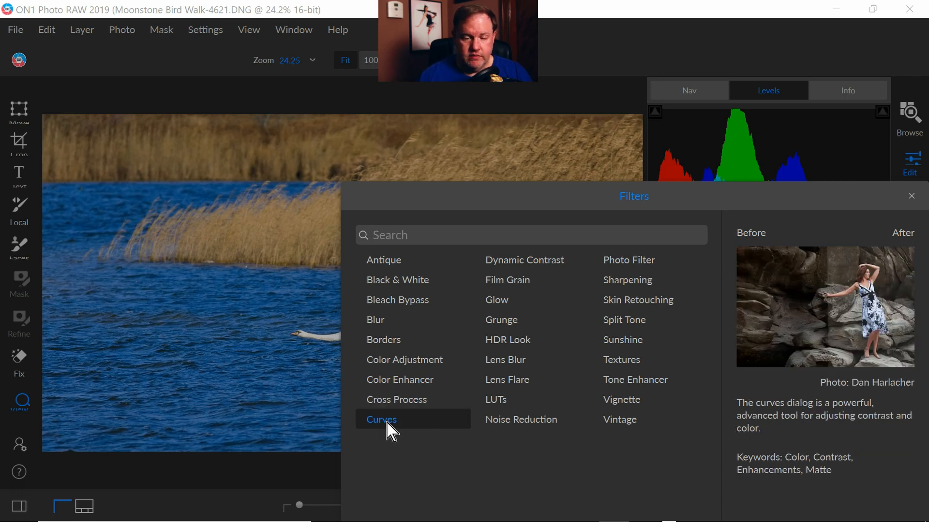
{"action": "left_click", "coordinate": [546, 264]}
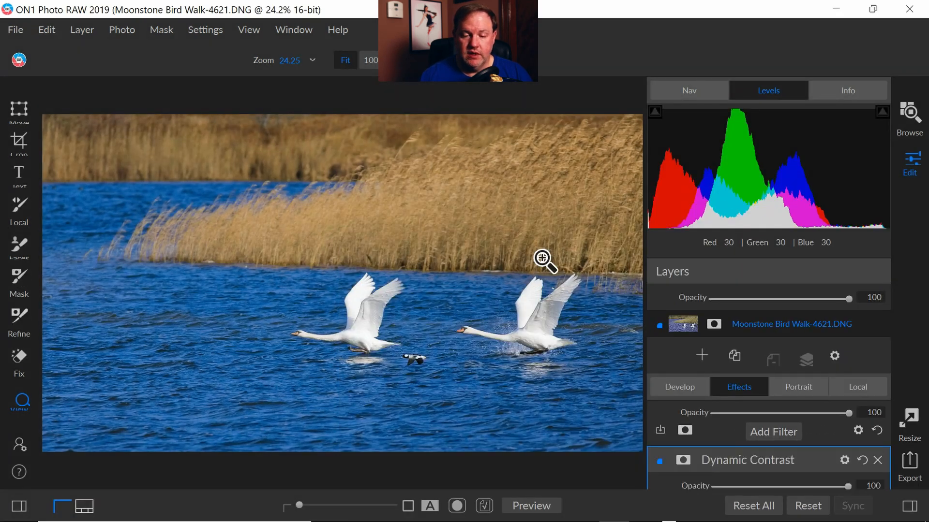
{"action": "scroll", "coordinate": [737, 469], "scroll_direction": "down", "scroll_amount": 4}
{"action": "scroll", "coordinate": [738, 447], "scroll_direction": "up", "scroll_amount": 1}
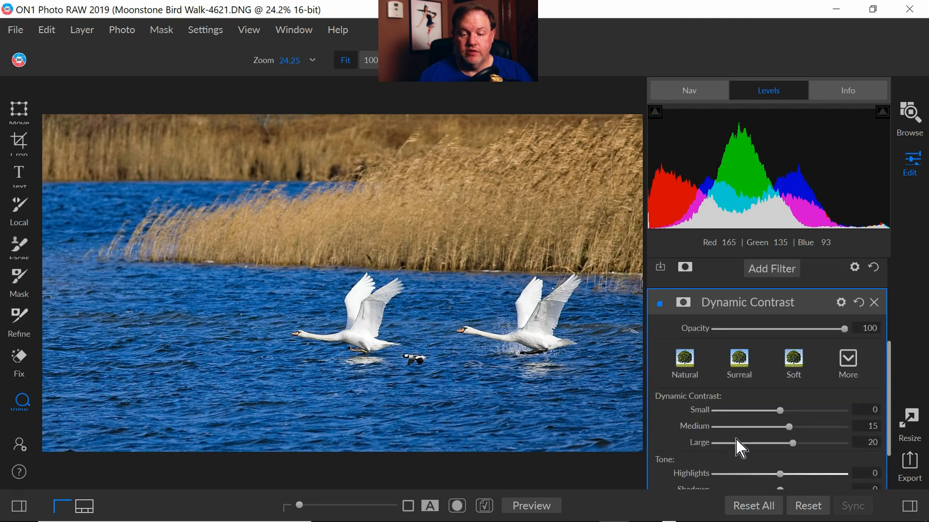
- Compare the Natural, Surreal and Soft styles of the Dynamic Contrast filter, and apply Natural
{"action": "left_click", "coordinate": [685, 364]}
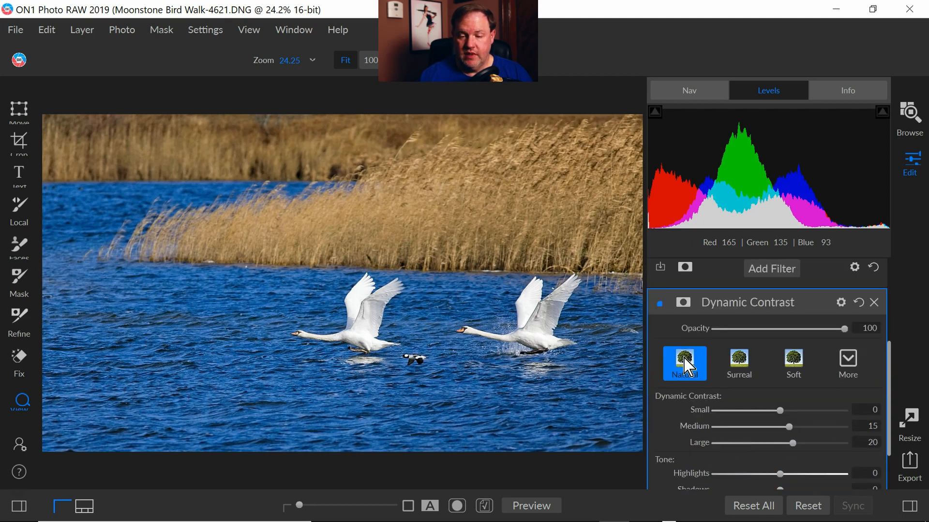
{"action": "left_click", "coordinate": [738, 372]}
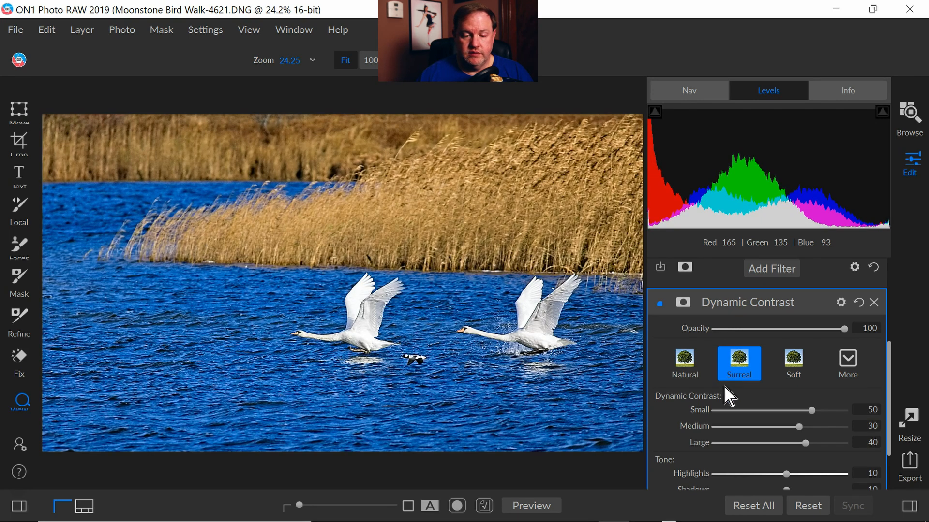
{"action": "left_click", "coordinate": [800, 377]}
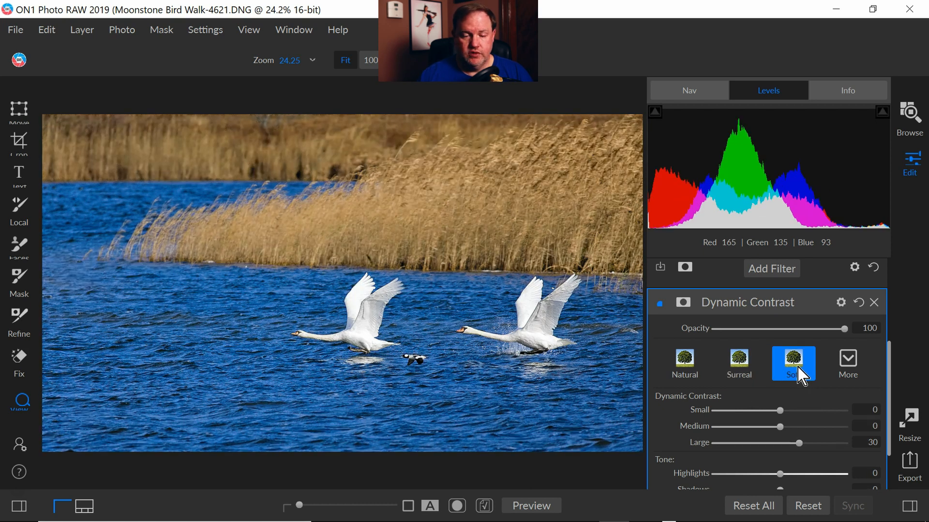
{"action": "left_click", "coordinate": [844, 370]}
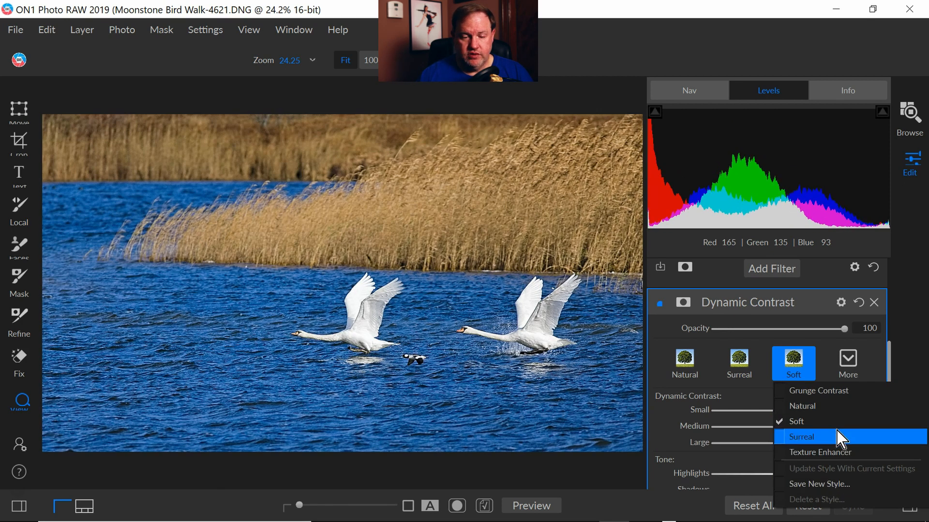
{"action": "left_click", "coordinate": [806, 410]}
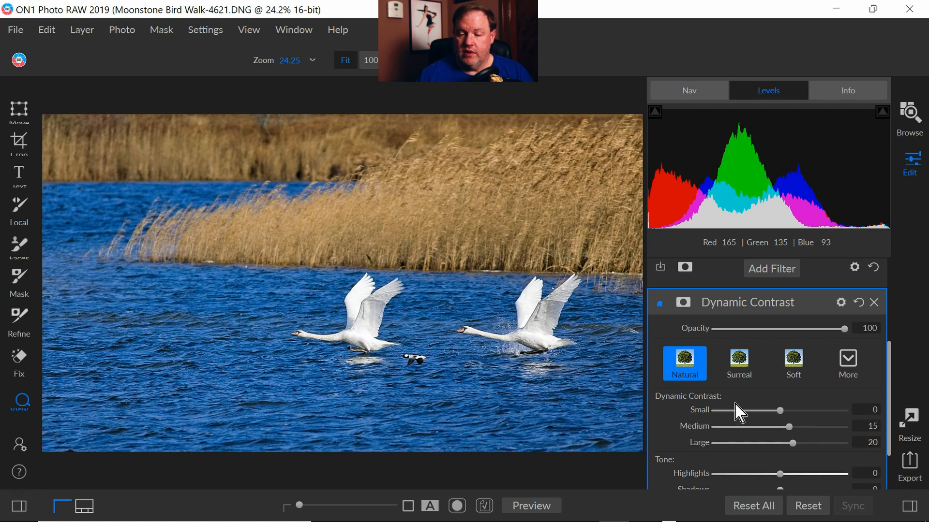
- Try a Dynamic Contrast filter opacity of 89 and restore it to 100
{"action": "scroll", "coordinate": [716, 414], "scroll_direction": "down", "scroll_amount": 1}
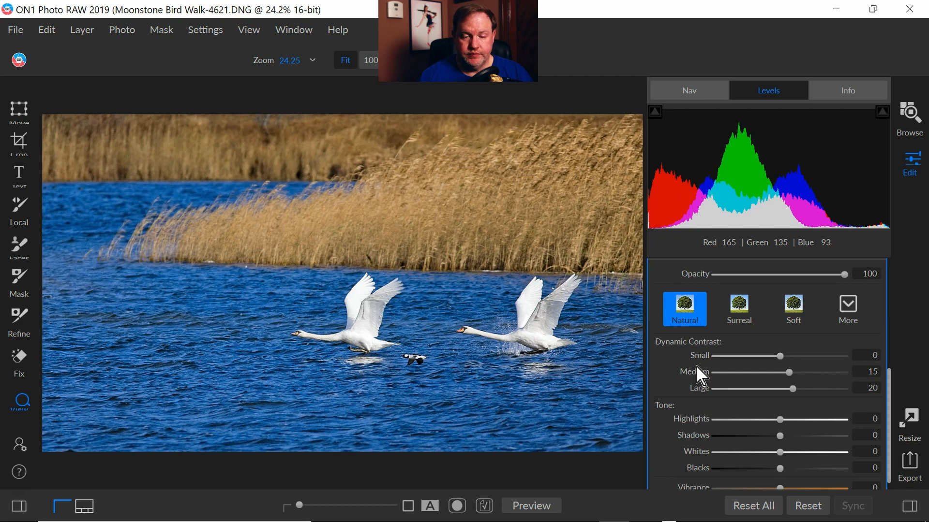
{"action": "scroll", "coordinate": [759, 391], "scroll_direction": "down", "scroll_amount": 1}
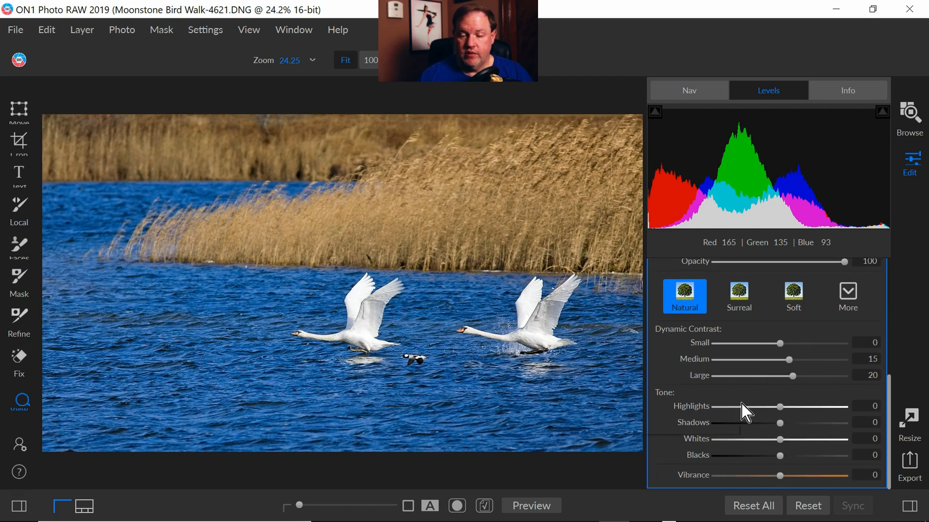
{"action": "scroll", "coordinate": [745, 411], "scroll_direction": "up", "scroll_amount": 1}
{"action": "mouse_move", "coordinate": [841, 318]}
{"action": "left_mouse_down"}
{"action": "mouse_move", "coordinate": [660, 315]}
{"action": "mouse_move", "coordinate": [806, 319]}
{"action": "mouse_move", "coordinate": [834, 332]}
{"action": "left_mouse_up"}
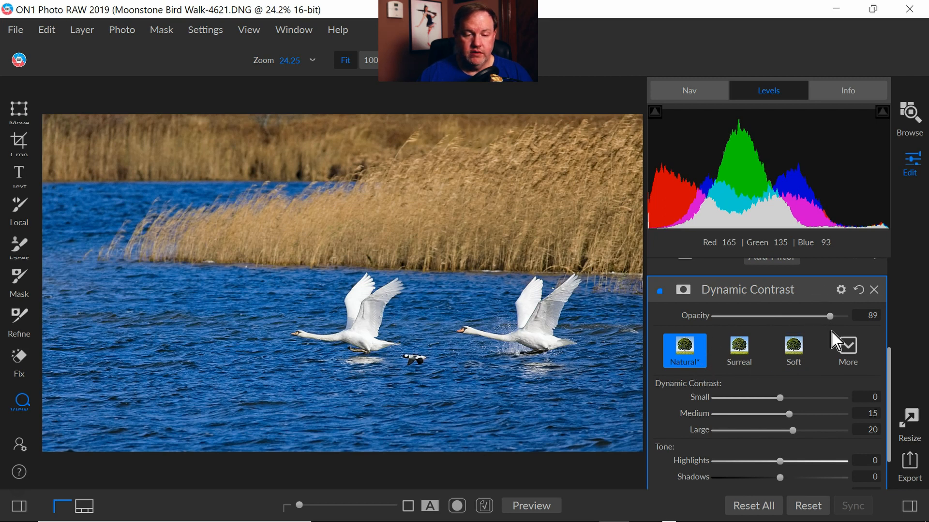
{"action": "left_click_drag", "start_coordinate": [830, 322], "coordinate": [881, 321]}
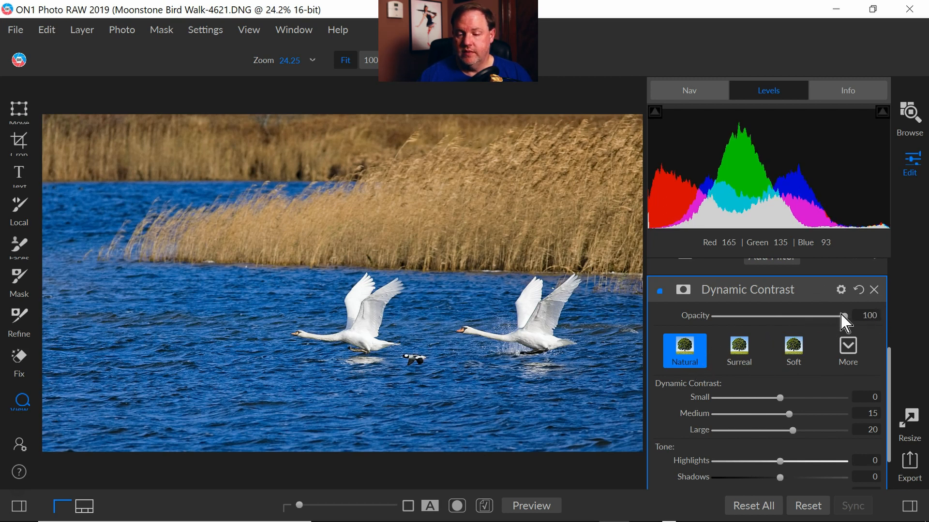
{"action": "scroll", "coordinate": [752, 334], "scroll_direction": "down", "scroll_amount": 2}
- Add a Noise Reduction filter above Dynamic Contrast, review its settings, and remove the filter
{"action": "scroll", "coordinate": [759, 408], "scroll_direction": "up", "scroll_amount": 4}
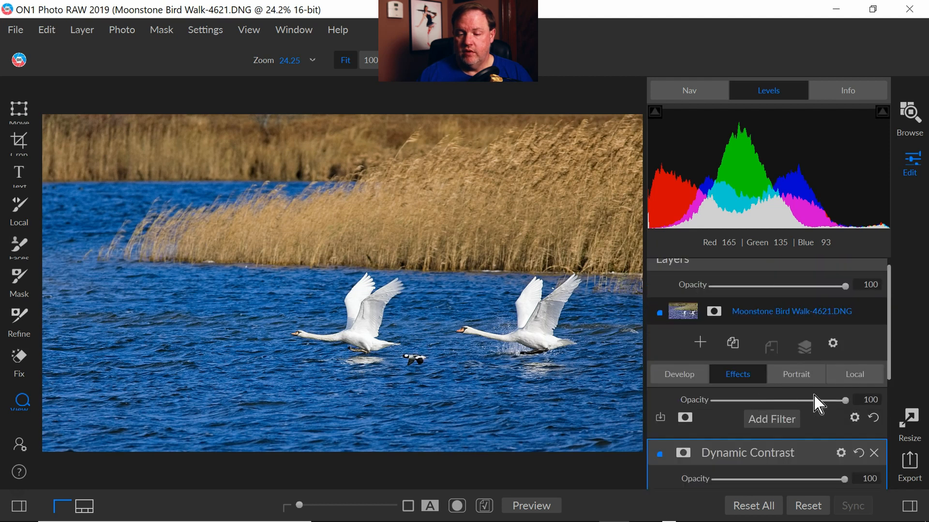
{"action": "scroll", "coordinate": [817, 387], "scroll_direction": "down", "scroll_amount": 1}
{"action": "left_click", "coordinate": [784, 365]}
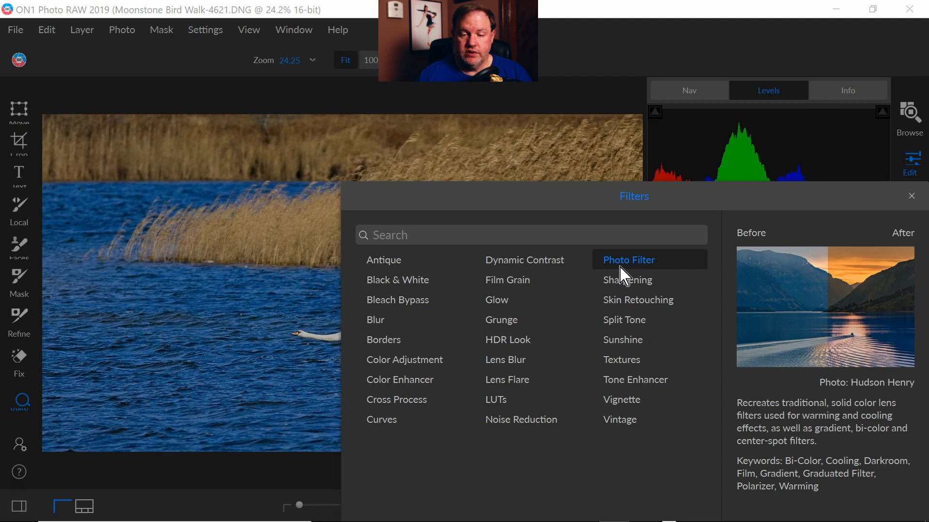
{"action": "left_click", "coordinate": [514, 430]}
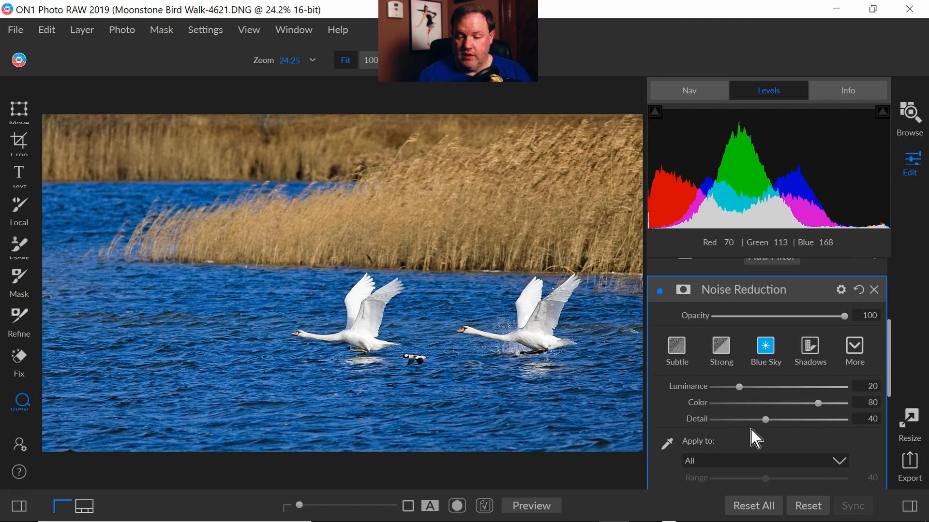
{"action": "scroll", "coordinate": [748, 425], "scroll_direction": "down", "scroll_amount": 1}
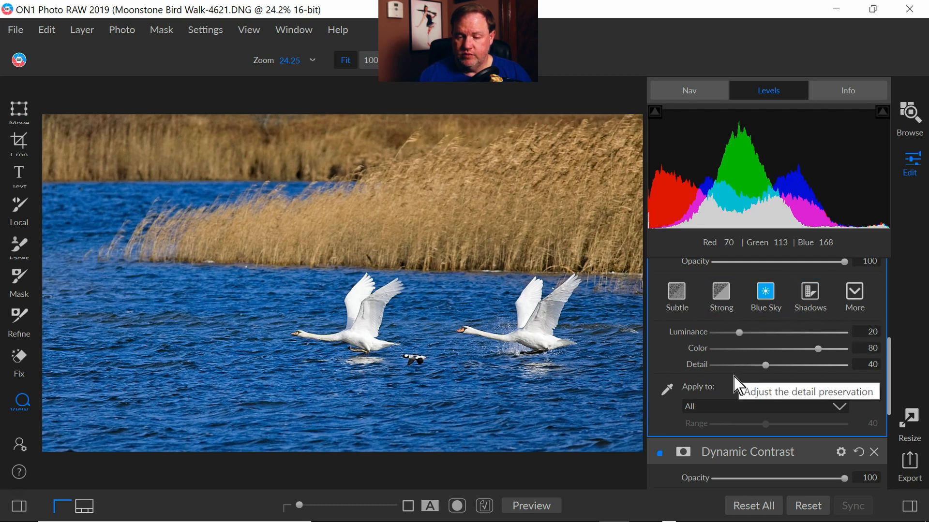
{"action": "scroll", "coordinate": [737, 385], "scroll_direction": "down", "scroll_amount": 2}
{"action": "scroll", "coordinate": [738, 387], "scroll_direction": "up", "scroll_amount": 2}
{"action": "scroll", "coordinate": [736, 387], "scroll_direction": "up", "scroll_amount": 1}
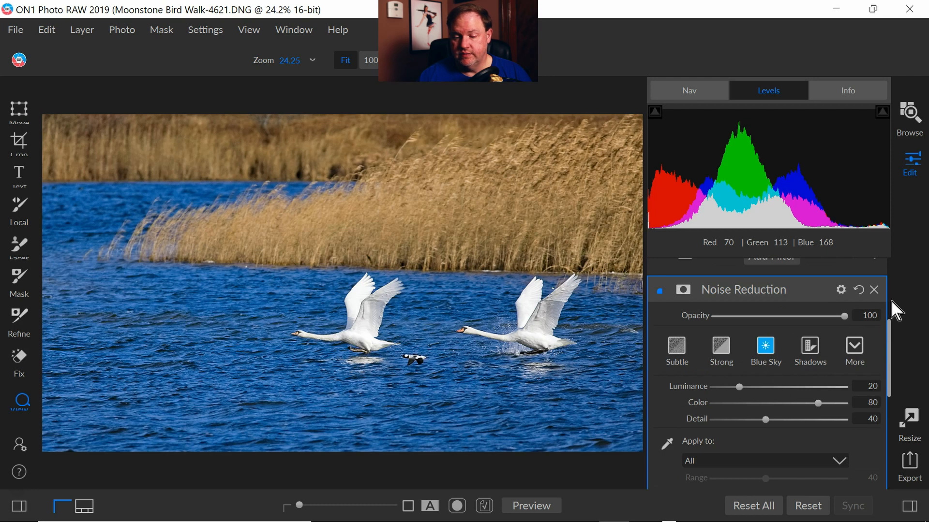
{"action": "left_click", "coordinate": [873, 290]}
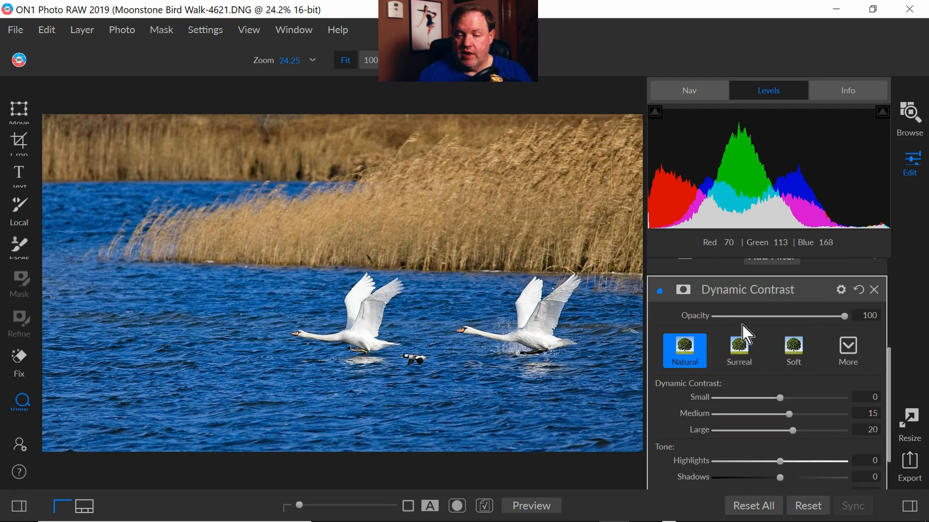
- Add a Sunshine filter above the Dynamic Contrast filter
{"action": "scroll", "coordinate": [784, 372], "scroll_direction": "up", "scroll_amount": 1}
{"action": "left_click", "coordinate": [782, 313]}
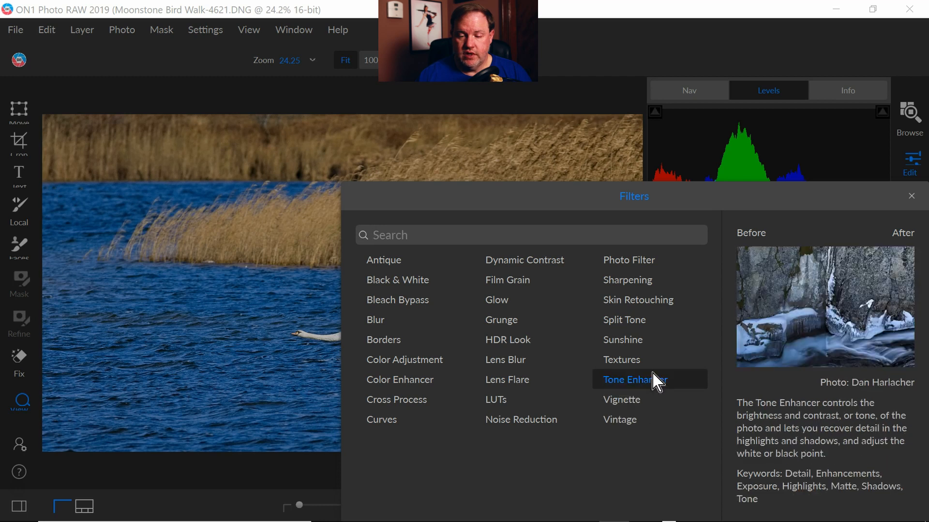
{"action": "key", "text": "Escape"}
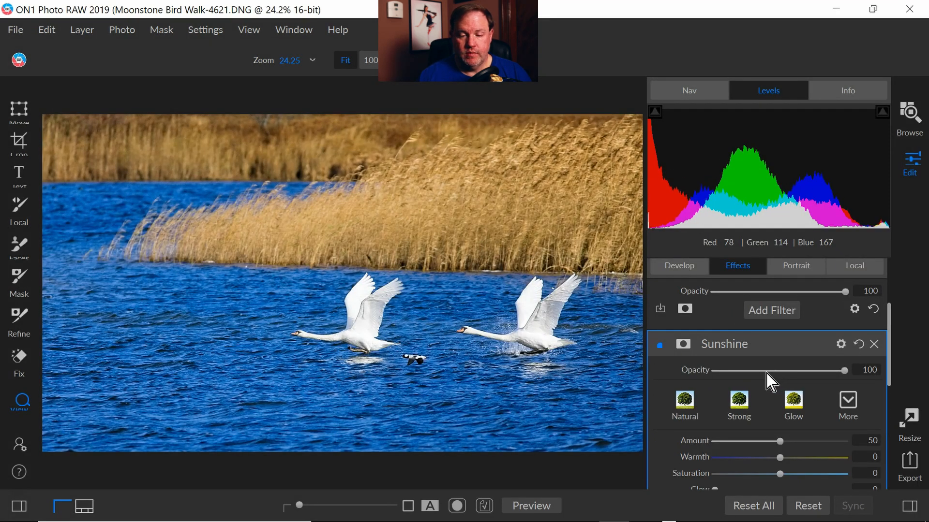
- Compare the Natural, Strong and Glow styles of the Sunshine filter, apply Natural, and check the photo with the filter hidden
{"action": "left_click", "coordinate": [688, 408]}
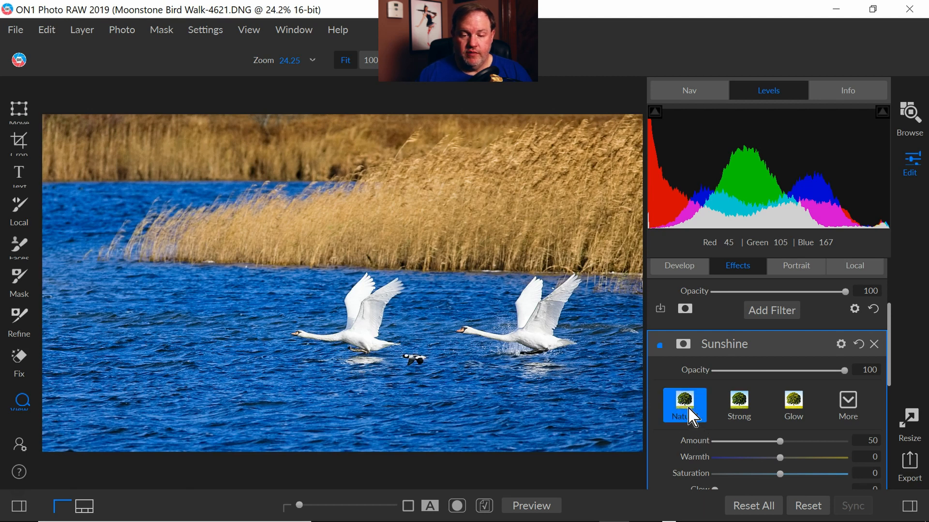
{"action": "left_click", "coordinate": [745, 415]}
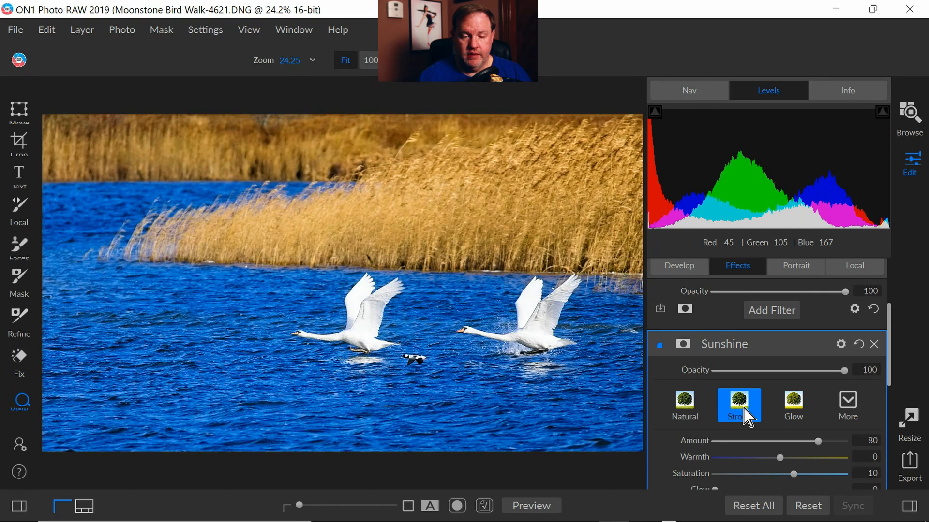
{"action": "left_click", "coordinate": [798, 413]}
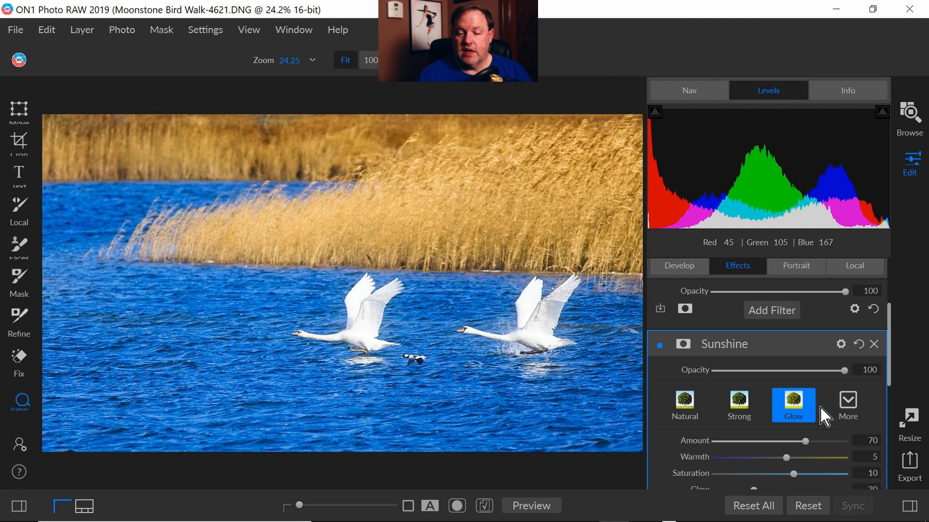
{"action": "left_click", "coordinate": [691, 414]}
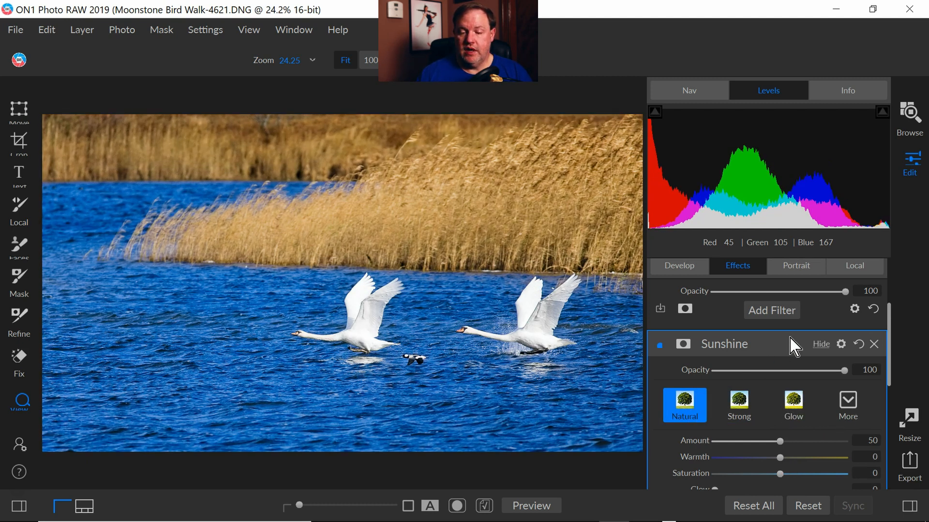
{"action": "left_click", "coordinate": [660, 345]}
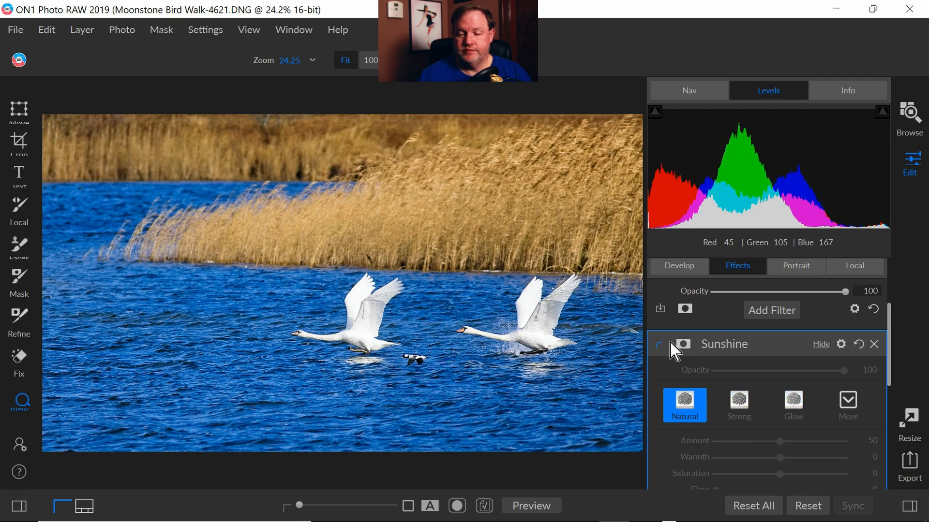
- Set the local adjustment brush size to 400 and paint a lightening adjustment over the reeds
{"action": "key", "text": "k"}
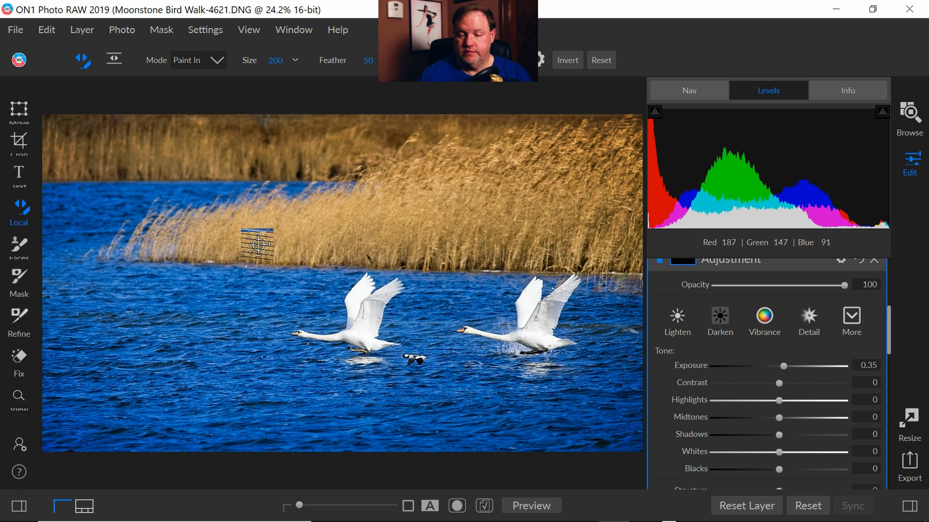
{"action": "key", "text": "["}
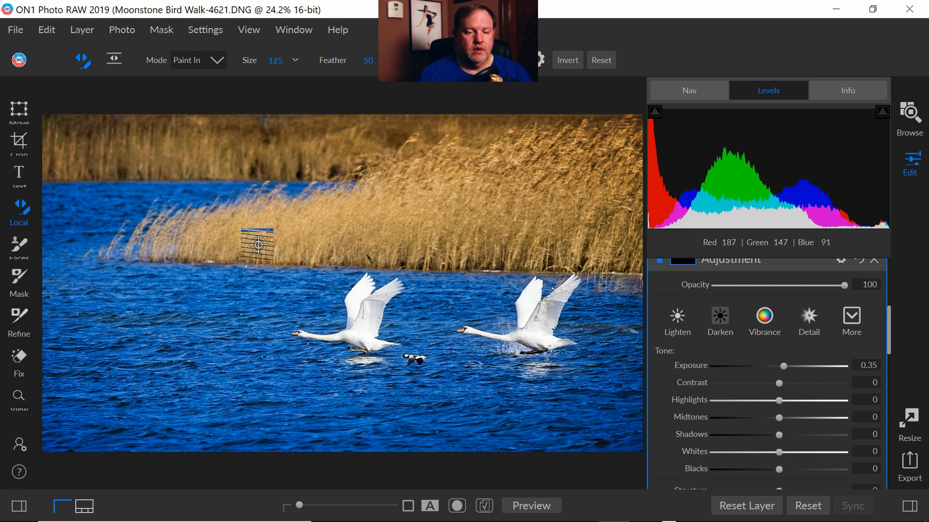
{"action": "key", "text": "]"}
{"action": "key", "text": "]"}
{"action": "key", "text": "]"}
{"action": "key", "text": "]"}
{"action": "key", "text": "]"}
{"action": "key", "text": "]"}
{"action": "key", "text": "]"}
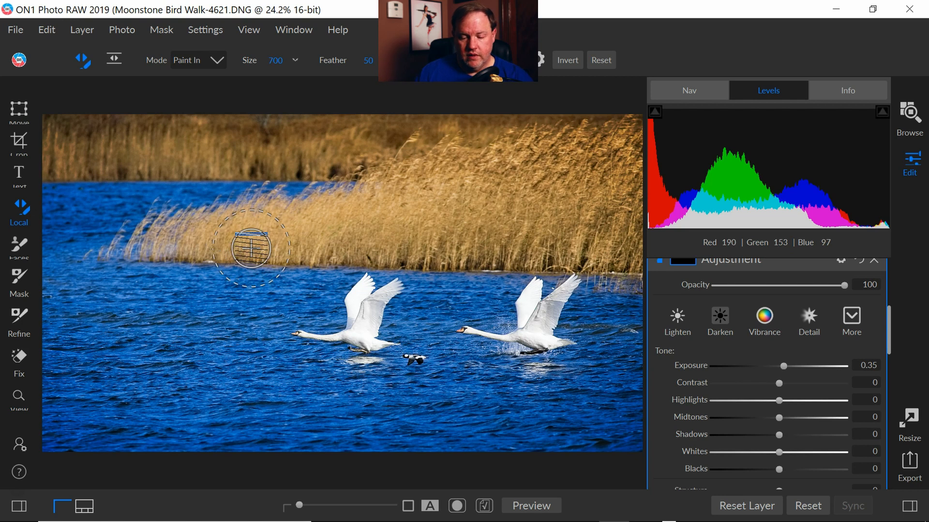
{"action": "key", "text": "["}
{"action": "key", "text": "["}
{"action": "key", "text": "["}
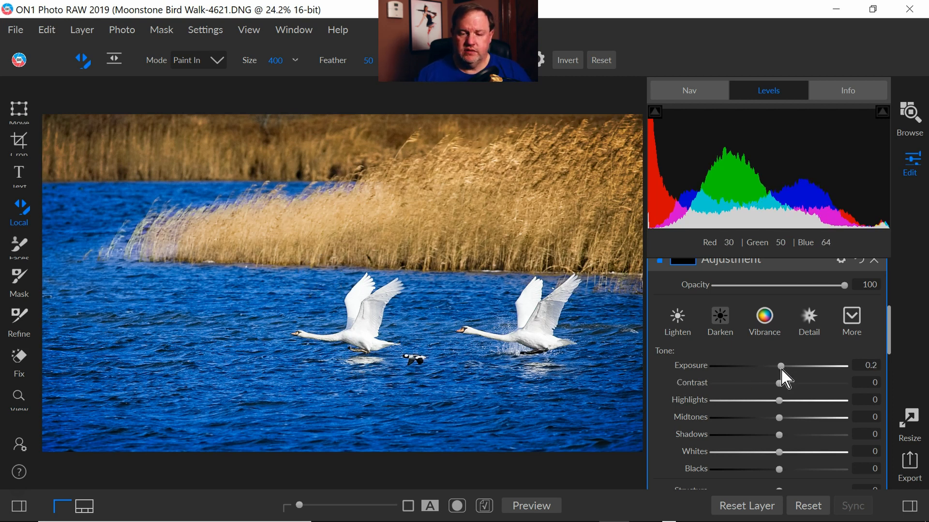
- Try an exposure of 0.15 and an opacity of 71 on the reeds' local adjustment
{"action": "left_click_drag", "start_coordinate": [781, 367], "coordinate": [781, 367]}
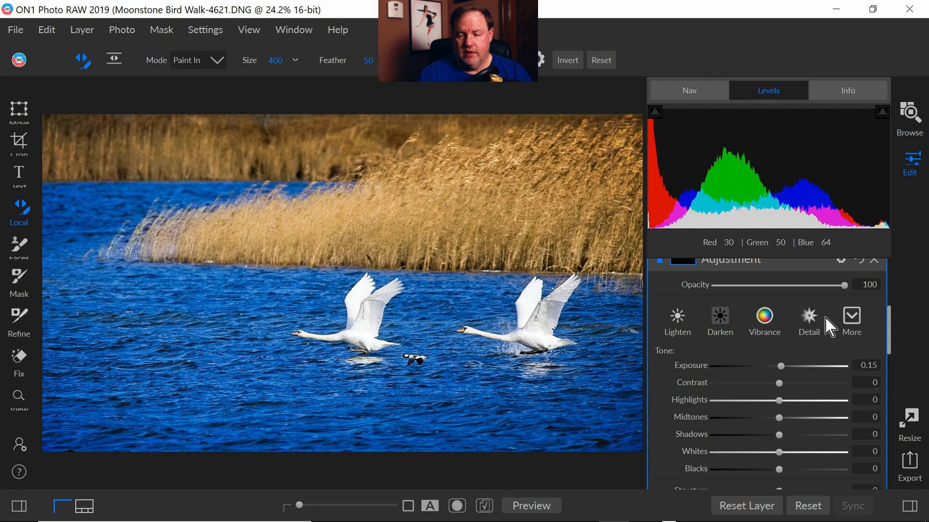
{"action": "left_click_drag", "start_coordinate": [845, 290], "coordinate": [811, 297]}
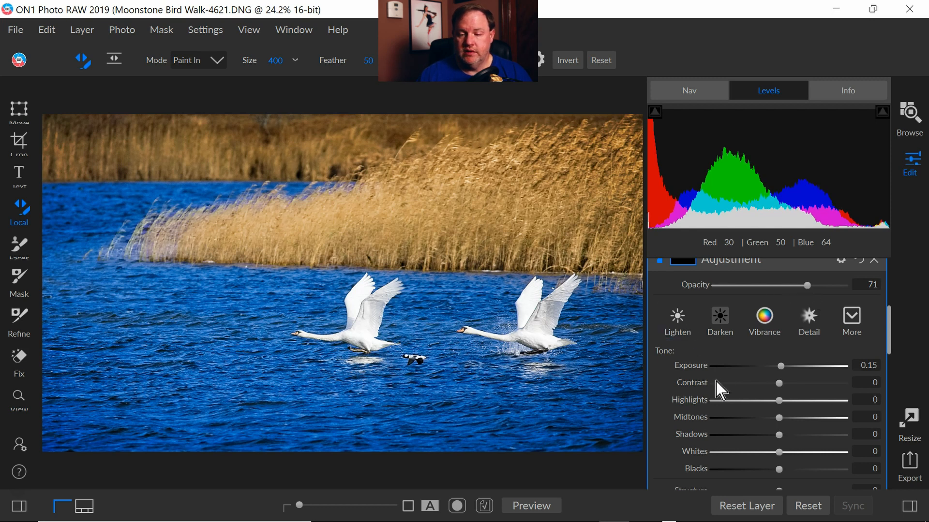
- Apply the Darken style to the reeds' adjustment, try exposures of -0.5 and -0.4, and set the exposure to 0.2
{"action": "left_click", "coordinate": [733, 333]}
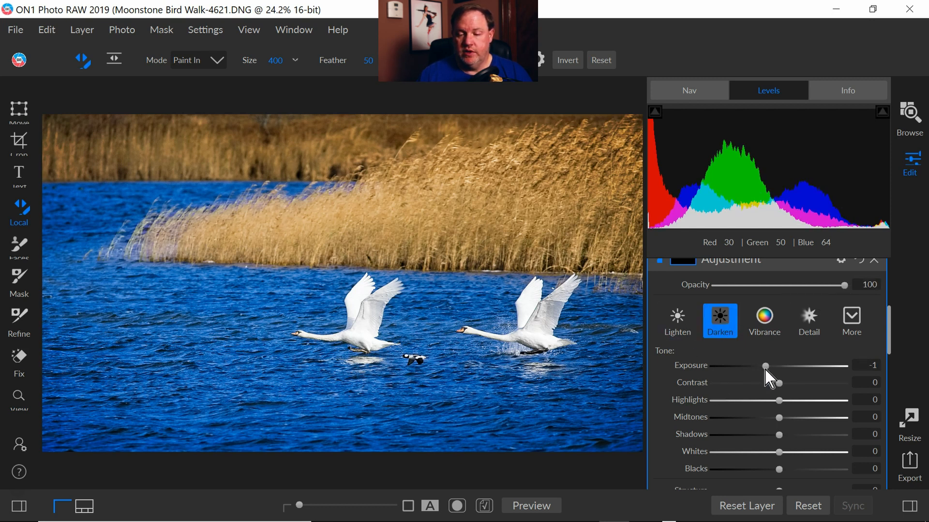
{"action": "left_click_drag", "start_coordinate": [770, 370], "coordinate": [773, 372]}
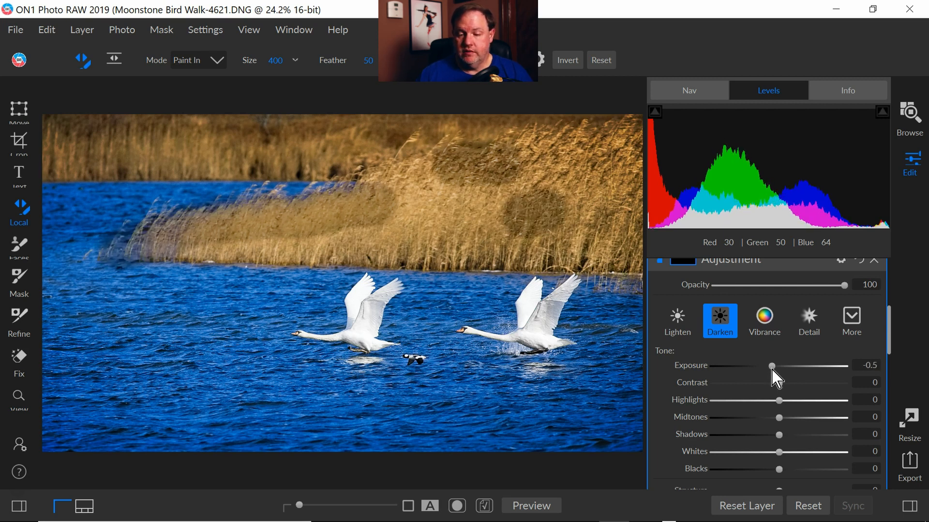
{"action": "left_click_drag", "start_coordinate": [773, 370], "coordinate": [774, 370]}
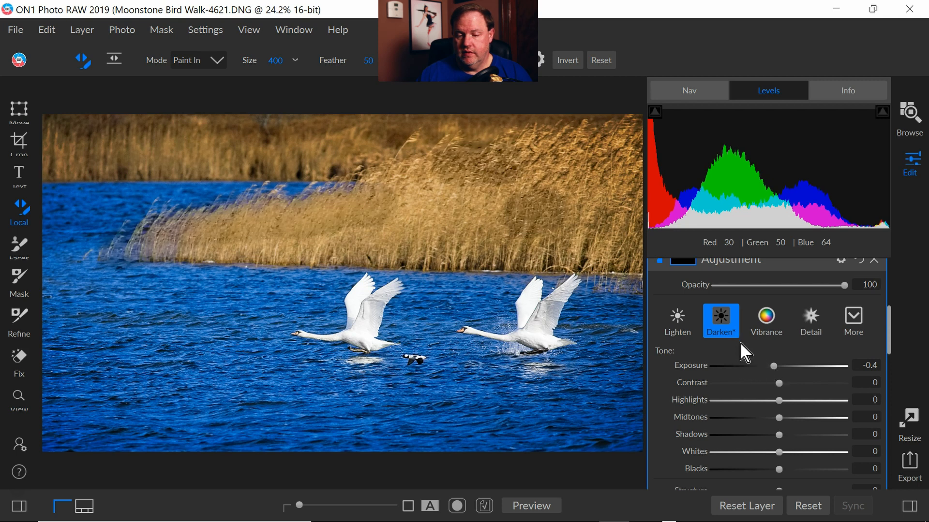
{"action": "scroll", "coordinate": [744, 349], "scroll_direction": "up", "scroll_amount": 3}
{"action": "scroll", "coordinate": [788, 402], "scroll_direction": "down", "scroll_amount": 3}
{"action": "left_click_drag", "start_coordinate": [774, 367], "coordinate": [784, 367]}
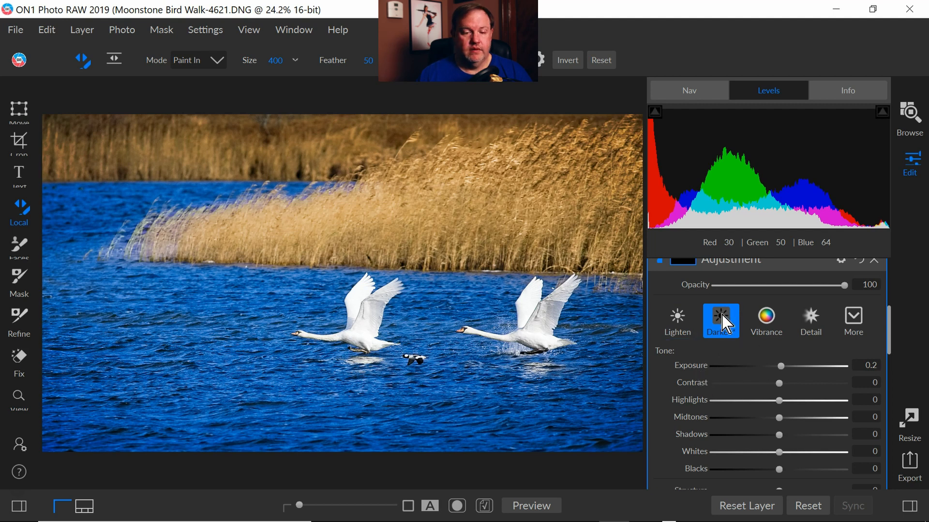
- Add a second local adjustment, paint it over the lower reeds and along their waterline, and set its exposure to -0.2
{"action": "scroll", "coordinate": [782, 387], "scroll_direction": "up", "scroll_amount": 1}
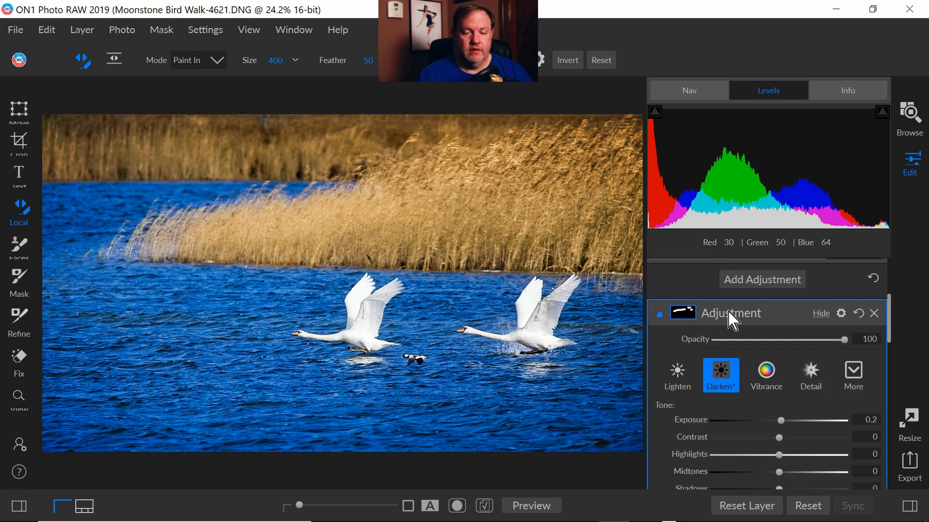
{"action": "left_click", "coordinate": [772, 284]}
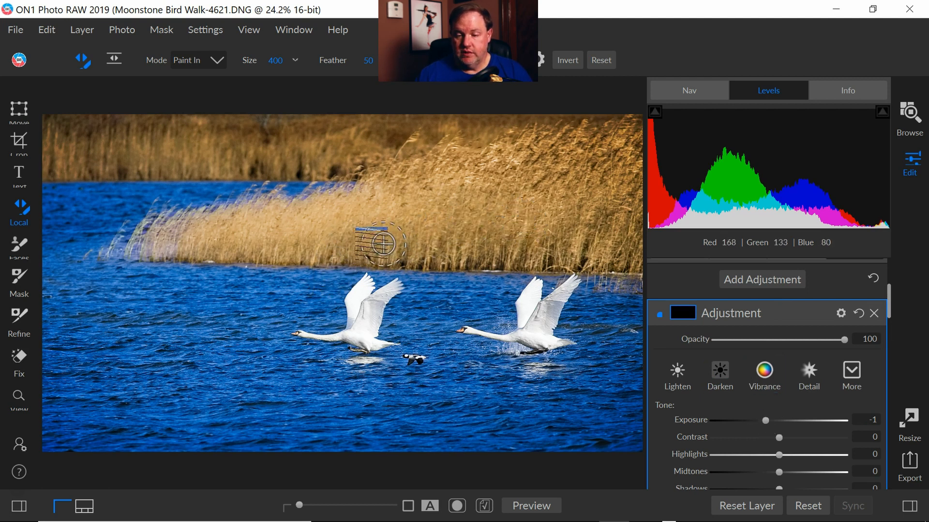
{"action": "mouse_move", "coordinate": [361, 245]}
{"action": "left_mouse_down"}
{"action": "mouse_move", "coordinate": [497, 243]}
{"action": "mouse_move", "coordinate": [534, 233]}
{"action": "left_mouse_up"}
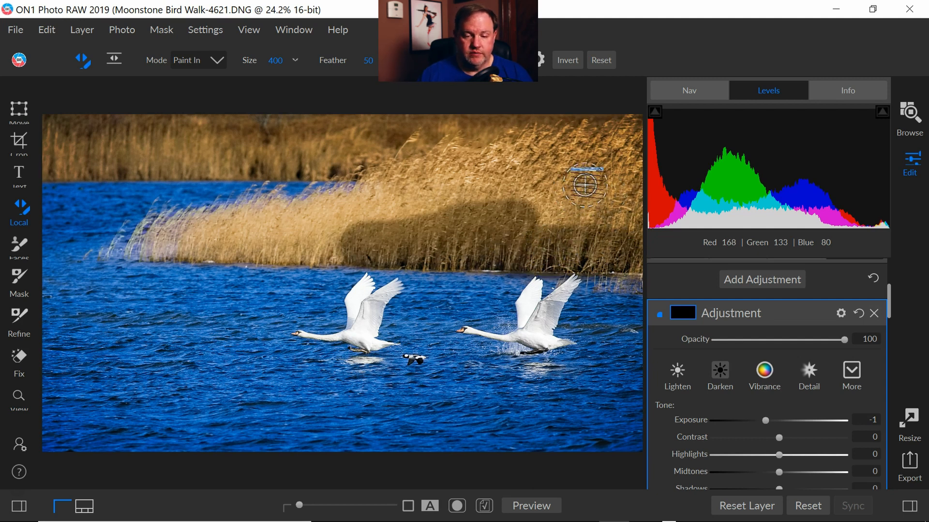
{"action": "left_click_drag", "start_coordinate": [587, 184], "coordinate": [541, 203]}
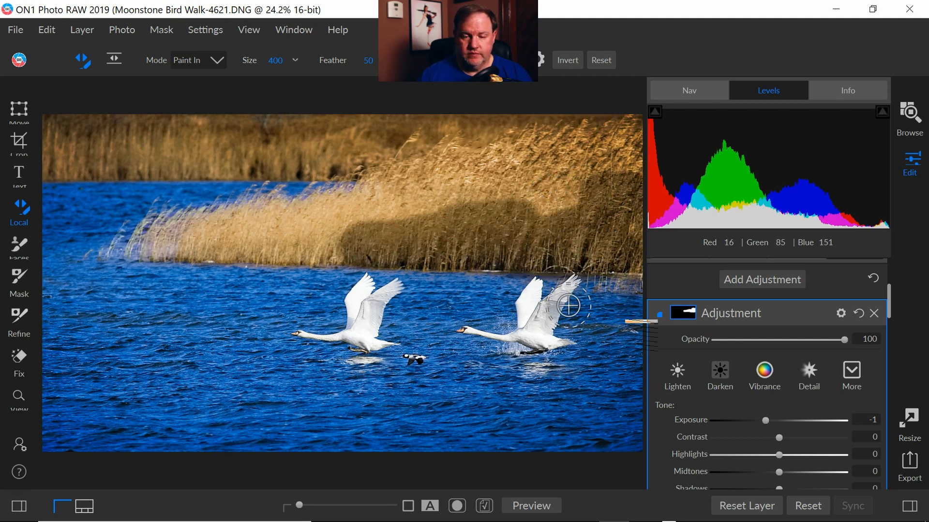
{"action": "left_click_drag", "start_coordinate": [766, 423], "coordinate": [775, 423]}
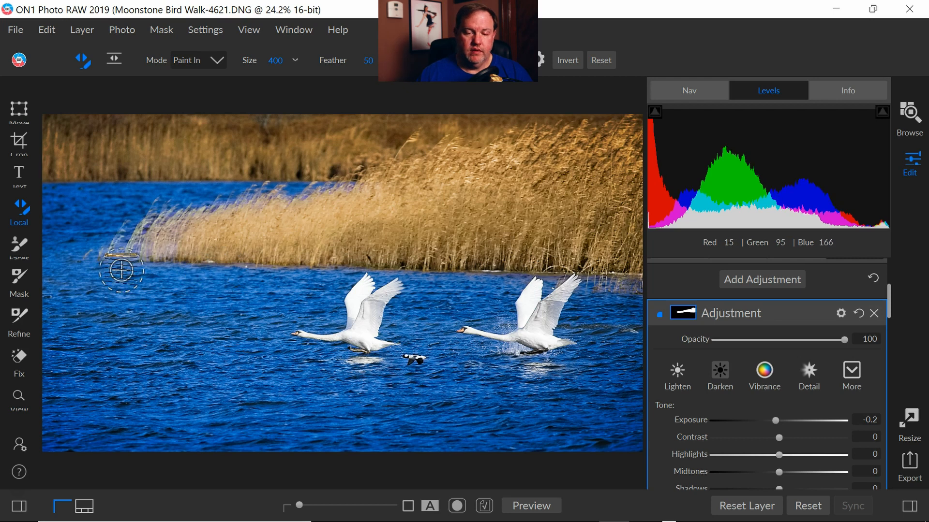
{"action": "mouse_move", "coordinate": [150, 270]}
{"action": "left_mouse_down"}
{"action": "mouse_move", "coordinate": [160, 261]}
{"action": "mouse_move", "coordinate": [94, 258]}
{"action": "left_mouse_up"}
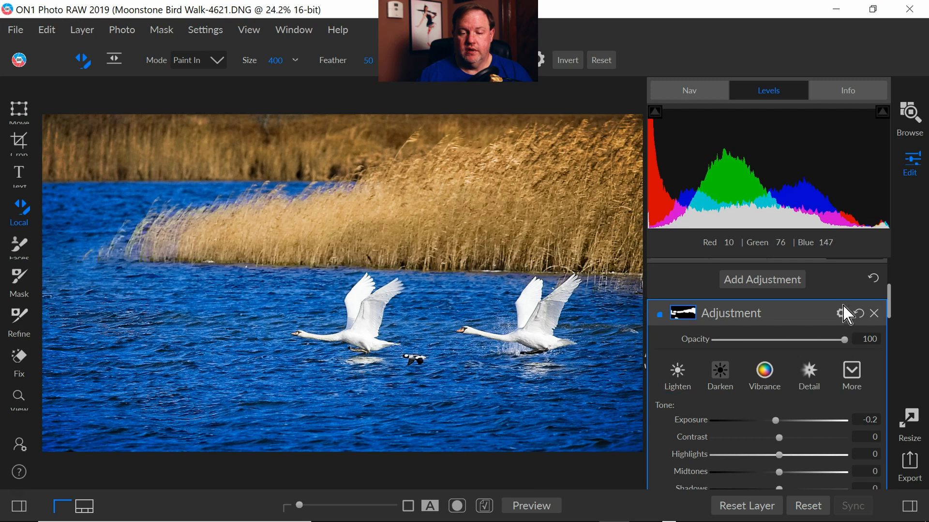
- Review the new adjustment's mask and settings, and compare the photo with the adjustment hidden and shown
{"action": "scroll", "coordinate": [771, 339], "scroll_direction": "up", "scroll_amount": 3}
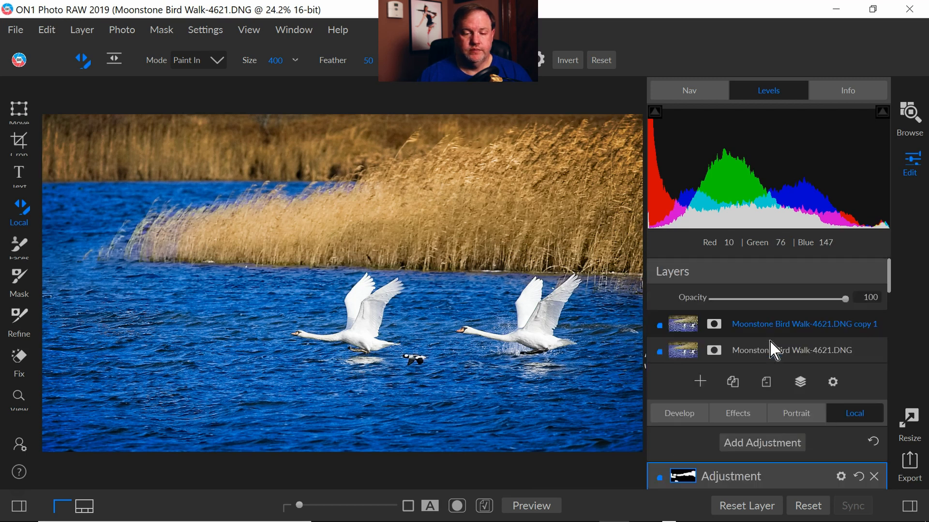
{"action": "scroll", "coordinate": [773, 362], "scroll_direction": "down", "scroll_amount": 2}
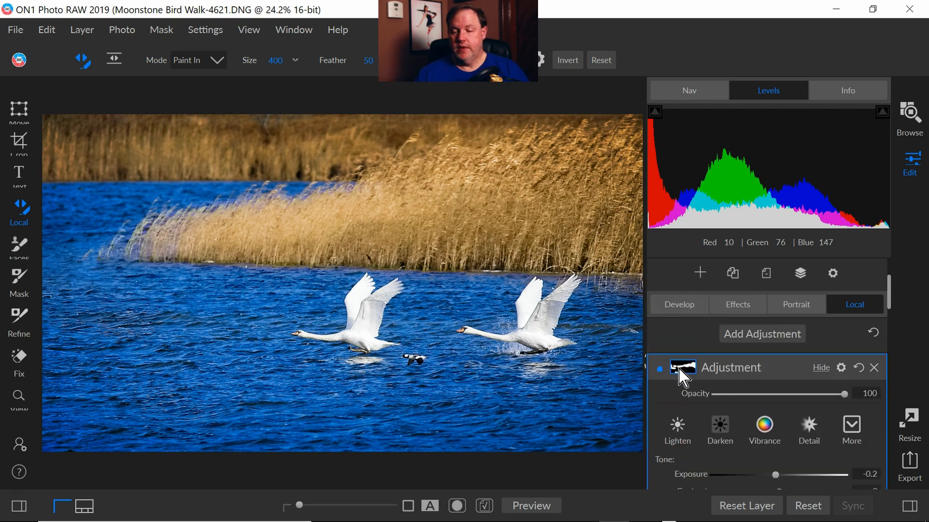
{"action": "scroll", "coordinate": [707, 380], "scroll_direction": "up", "scroll_amount": 3}
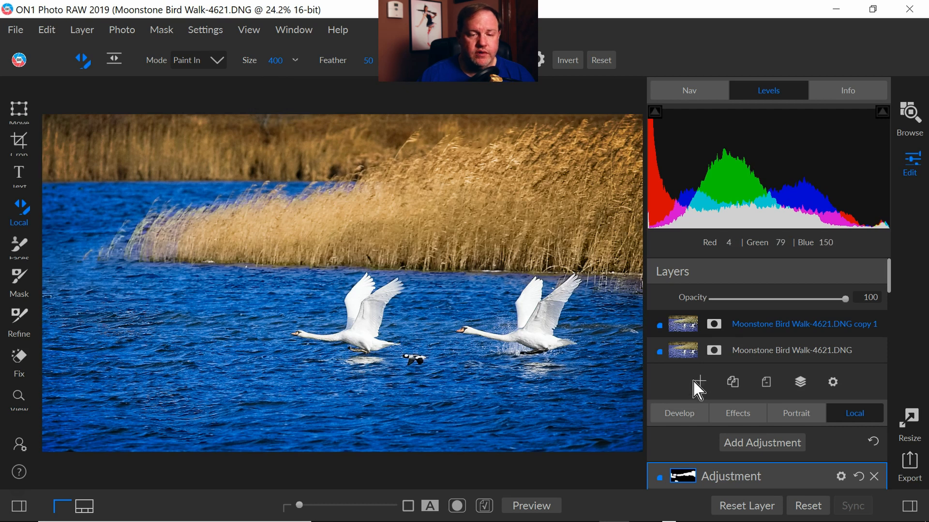
{"action": "scroll", "coordinate": [681, 415], "scroll_direction": "down", "scroll_amount": 10}
{"action": "scroll", "coordinate": [680, 417], "scroll_direction": "up", "scroll_amount": 10}
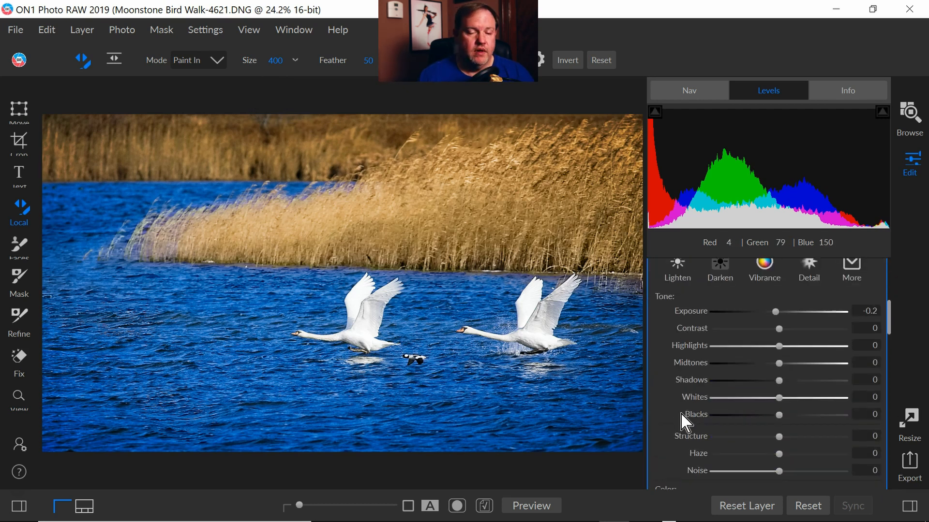
{"action": "scroll", "coordinate": [739, 379], "scroll_direction": "up", "scroll_amount": 3}
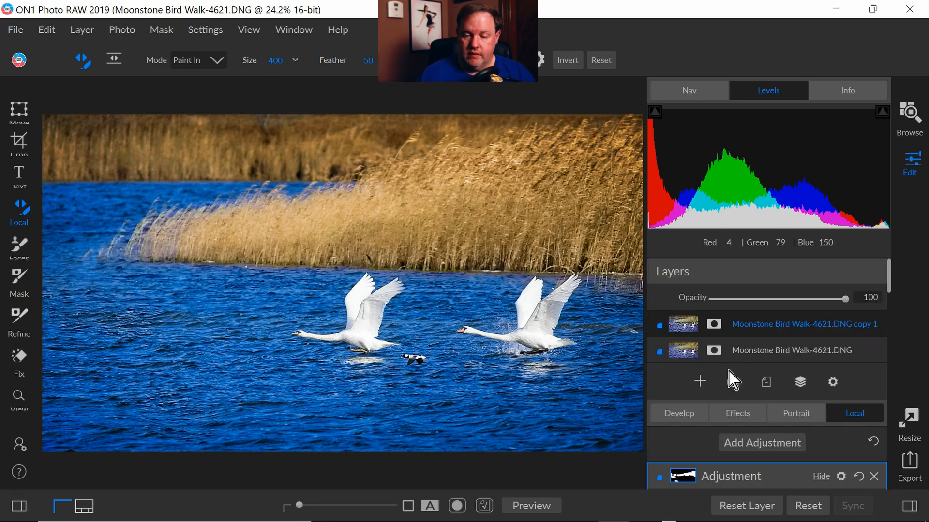
{"action": "left_click", "coordinate": [661, 478]}
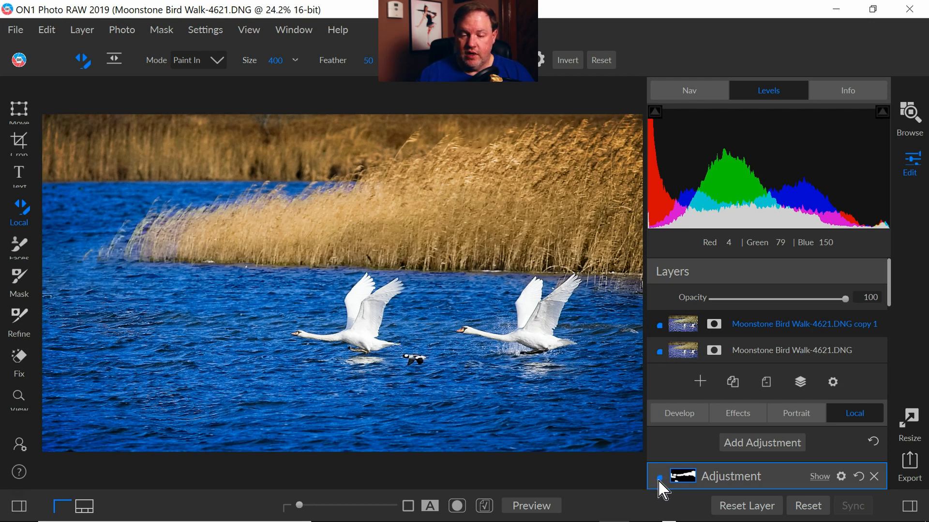
{"action": "left_click", "coordinate": [659, 480]}
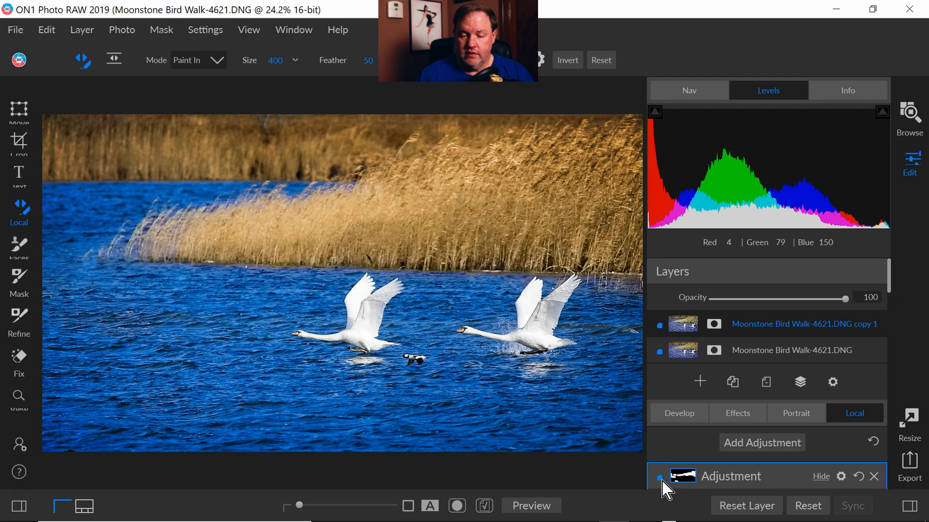
- Select the copy 1 layer in Develop and view the small dark bird between the swans at 100% zoom
{"action": "left_click", "coordinate": [661, 326]}
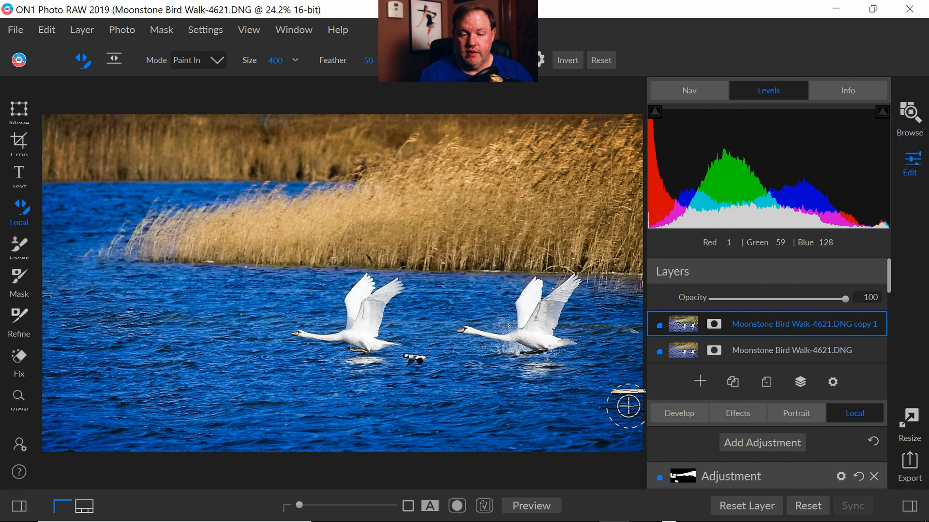
{"action": "left_click", "coordinate": [668, 415]}
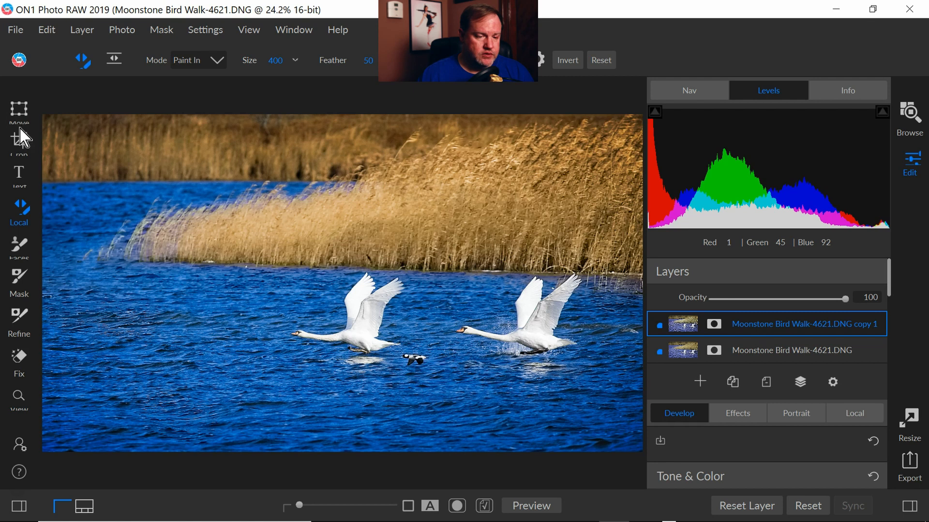
{"action": "left_click", "coordinate": [17, 396]}
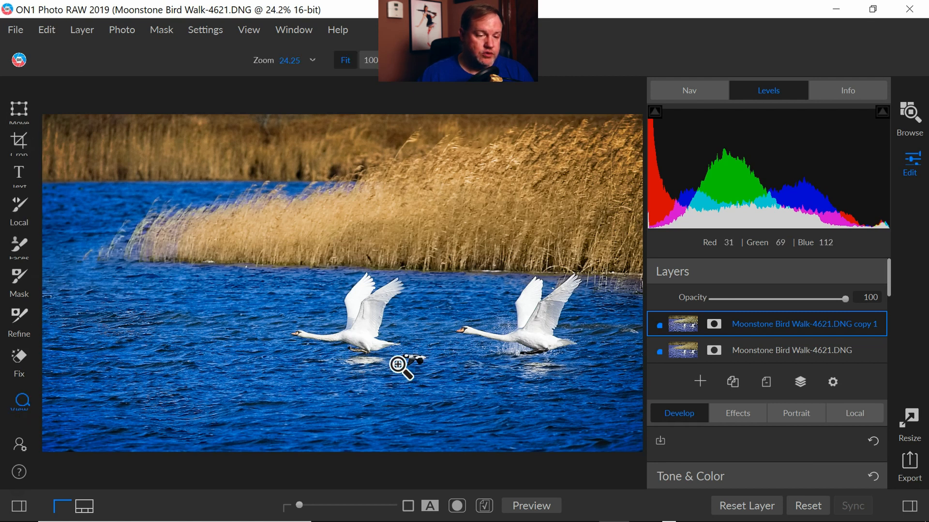
{"action": "left_click", "coordinate": [395, 368]}
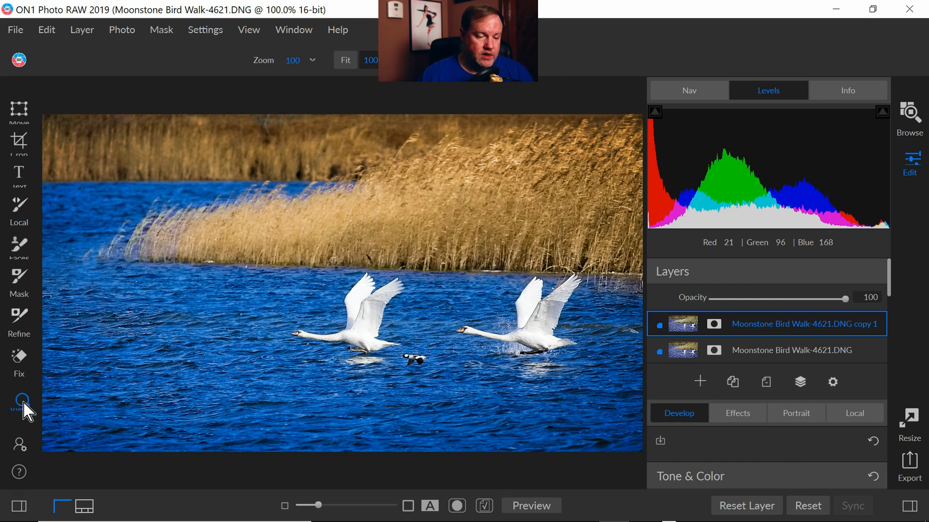
{"action": "left_click", "coordinate": [431, 356]}
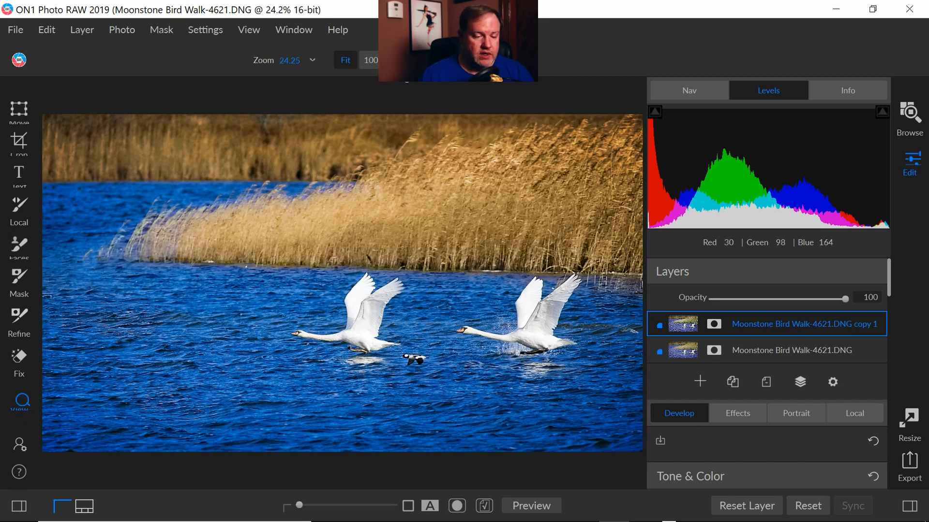
{"action": "left_click", "coordinate": [376, 65]}
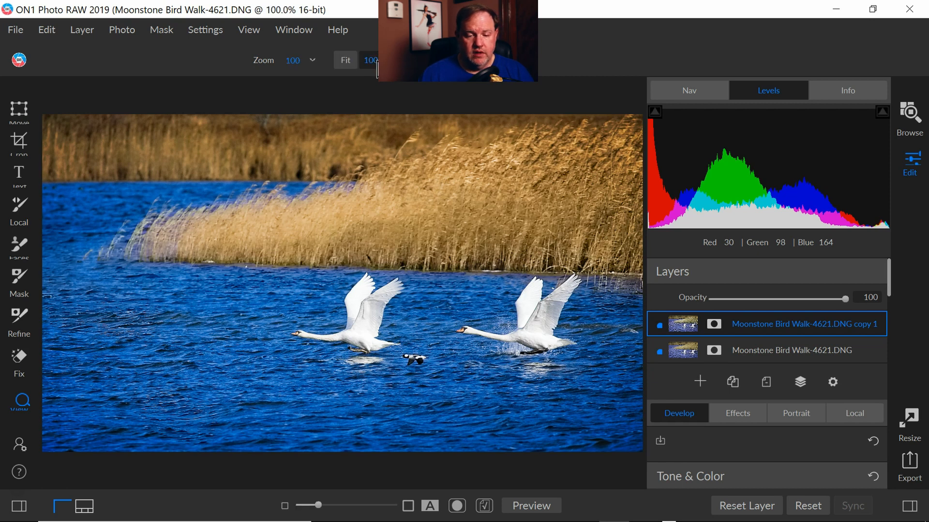
{"action": "left_click", "coordinate": [409, 378]}
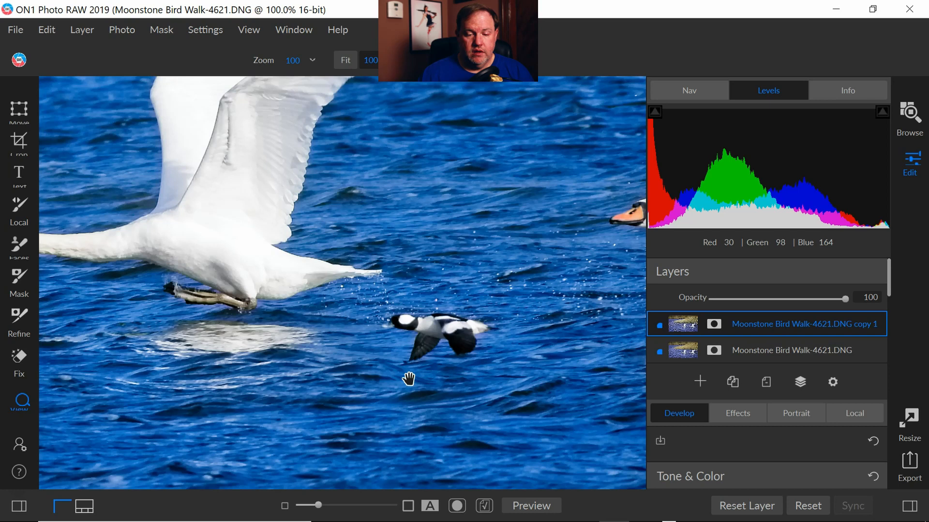
- Erase the small dark bird from the water with the Perfect Eraser, brushing over its remaining traces as well
{"action": "left_click", "coordinate": [20, 359]}
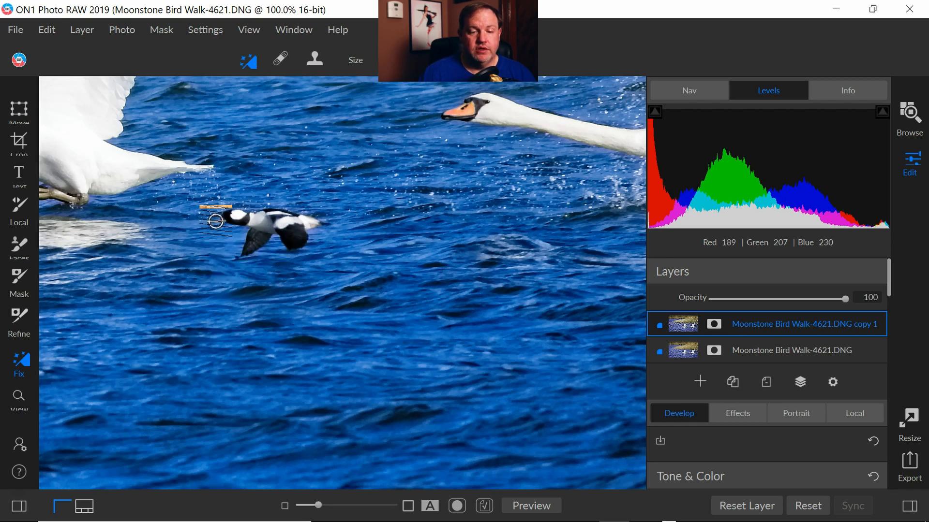
{"action": "mouse_move", "coordinate": [215, 220]}
{"action": "left_mouse_down"}
{"action": "mouse_move", "coordinate": [327, 225]}
{"action": "mouse_move", "coordinate": [291, 227]}
{"action": "mouse_move", "coordinate": [300, 238]}
{"action": "mouse_move", "coordinate": [290, 250]}
{"action": "mouse_move", "coordinate": [279, 225]}
{"action": "mouse_move", "coordinate": [249, 223]}
{"action": "mouse_move", "coordinate": [262, 239]}
{"action": "mouse_move", "coordinate": [238, 260]}
{"action": "mouse_move", "coordinate": [251, 224]}
{"action": "mouse_move", "coordinate": [220, 221]}
{"action": "mouse_move", "coordinate": [240, 213]}
{"action": "mouse_move", "coordinate": [332, 226]}
{"action": "left_mouse_up"}
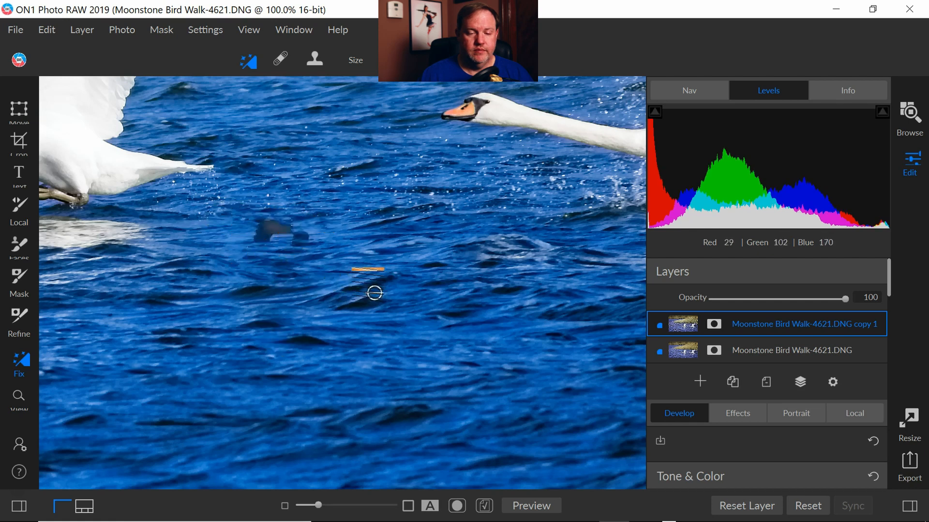
{"action": "mouse_move", "coordinate": [309, 239]}
{"action": "left_mouse_down"}
{"action": "mouse_move", "coordinate": [295, 241]}
{"action": "mouse_move", "coordinate": [260, 216]}
{"action": "mouse_move", "coordinate": [269, 232]}
{"action": "mouse_move", "coordinate": [249, 239]}
{"action": "mouse_move", "coordinate": [270, 238]}
{"action": "left_mouse_up"}
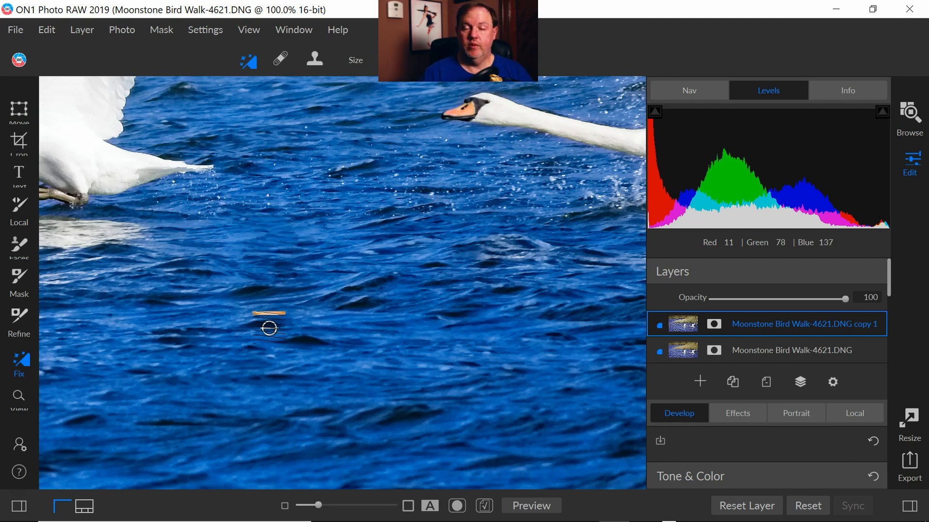
- Open the export settings for the edited photo
{"action": "left_click", "coordinate": [906, 467]}
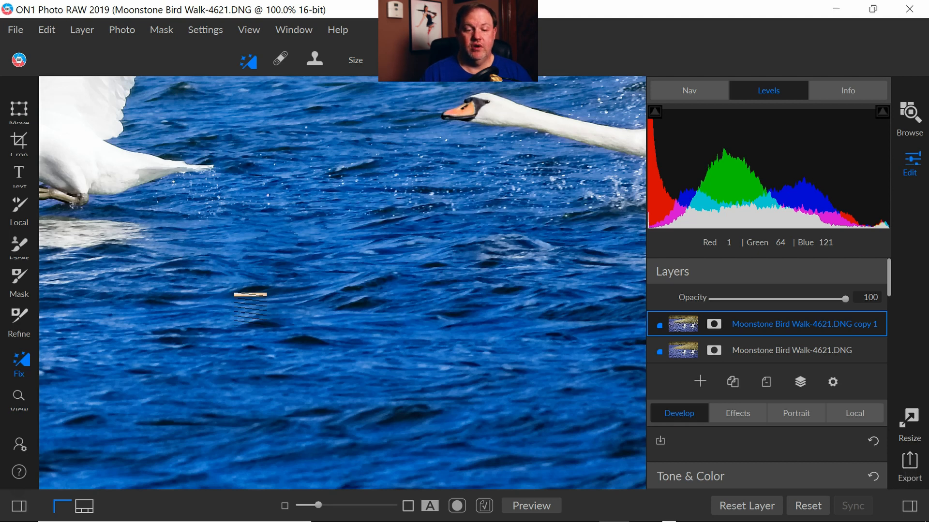